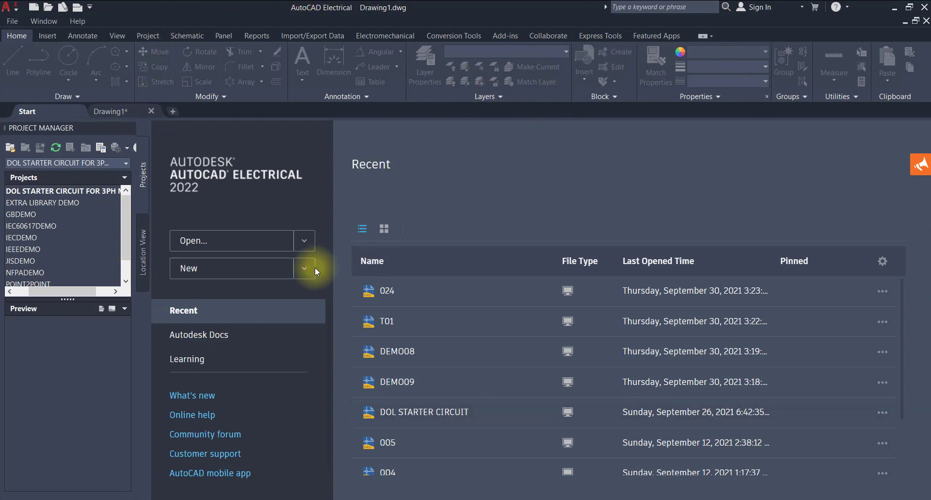
- Create a new drawing from the acad.dwt template
{"action": "left_click", "coordinate": [301, 274]}
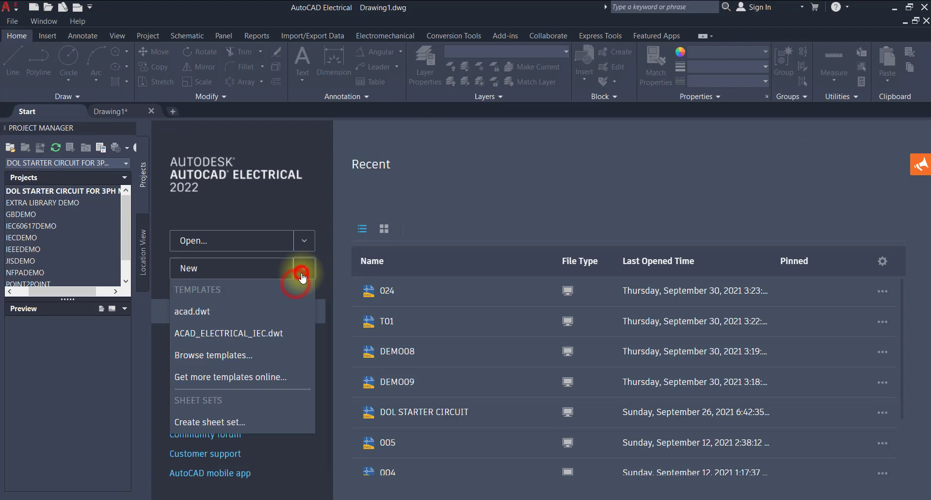
{"action": "left_click", "coordinate": [207, 311]}
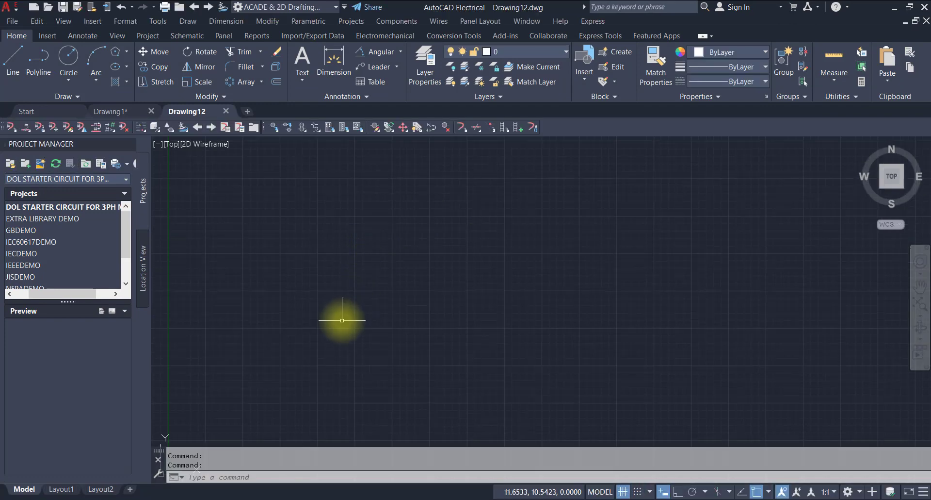
{"action": "scroll", "coordinate": [338, 326], "scroll_direction": "down", "scroll_amount": 2}
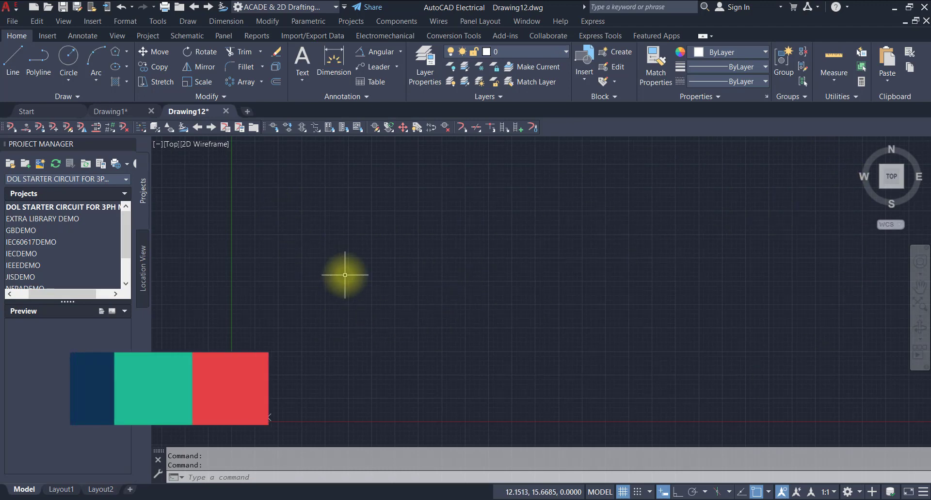
- Draw a circle by centre and radius near the origin, letting it cross the vertical axis
{"action": "left_click", "coordinate": [69, 55]}
{"action": "left_click", "coordinate": [265, 349]}
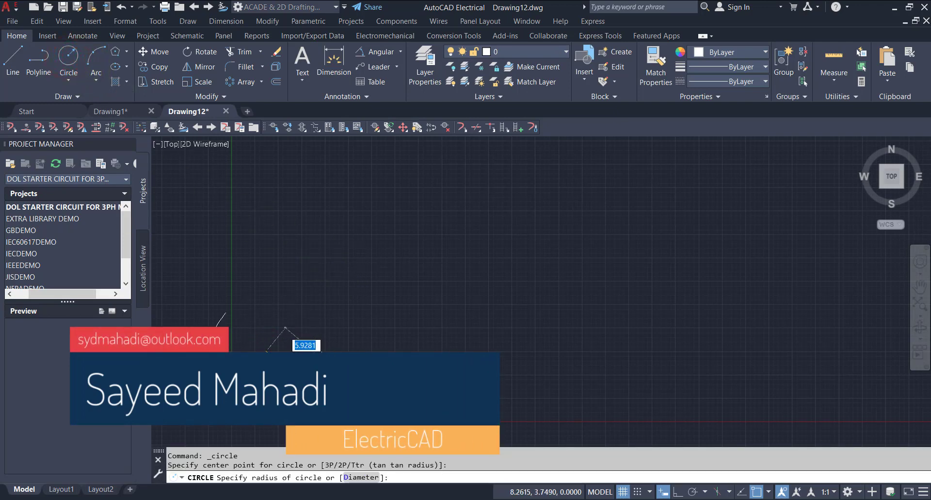
{"action": "left_click", "coordinate": [325, 342]}
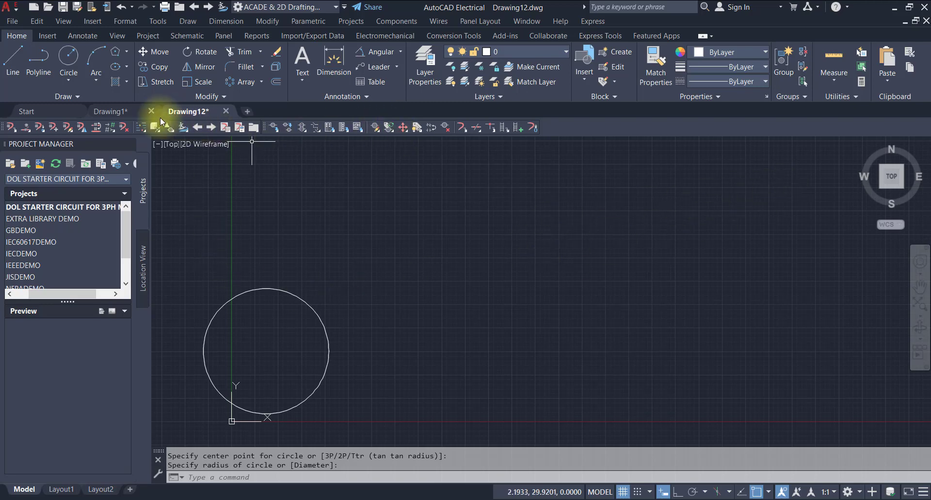
- Switch to Drawing1 and rotate the top view counterclockwise in four 90-degree turns, back to north up
{"action": "left_click", "coordinate": [122, 112]}
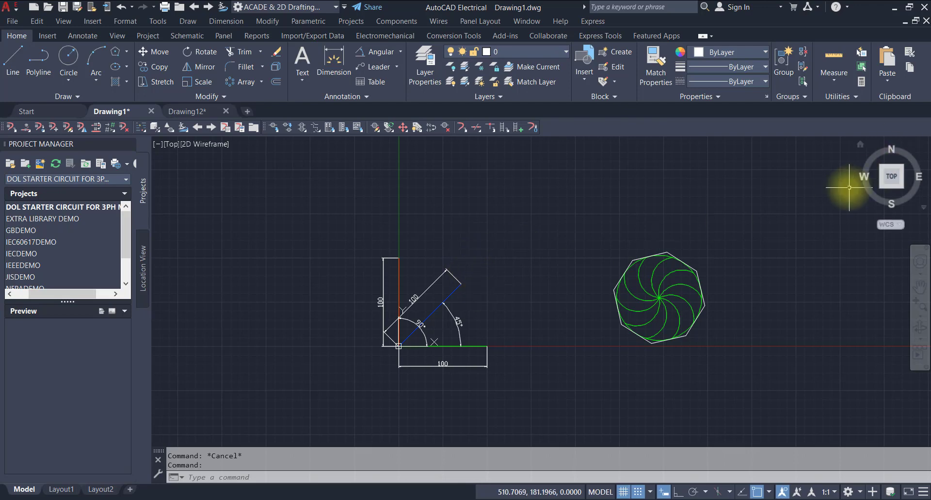
{"action": "mouse_move", "coordinate": [879, 165]}
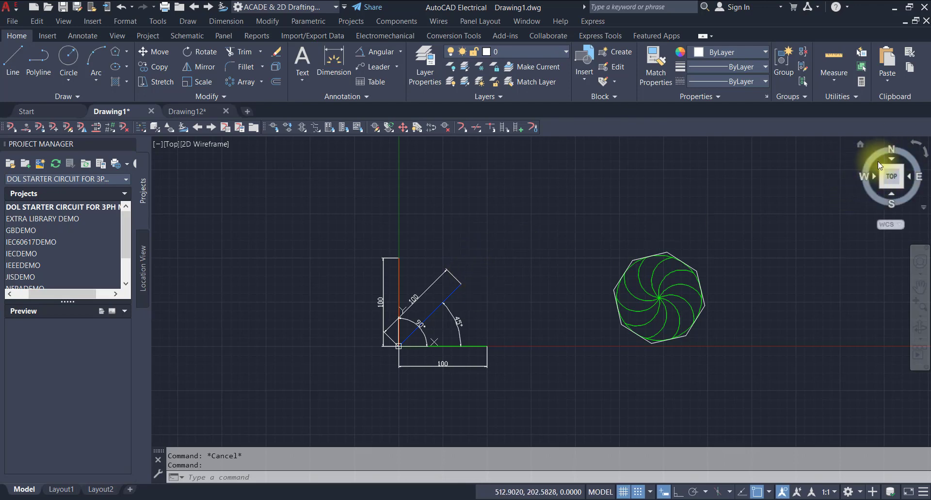
{"action": "left_click", "coordinate": [916, 144]}
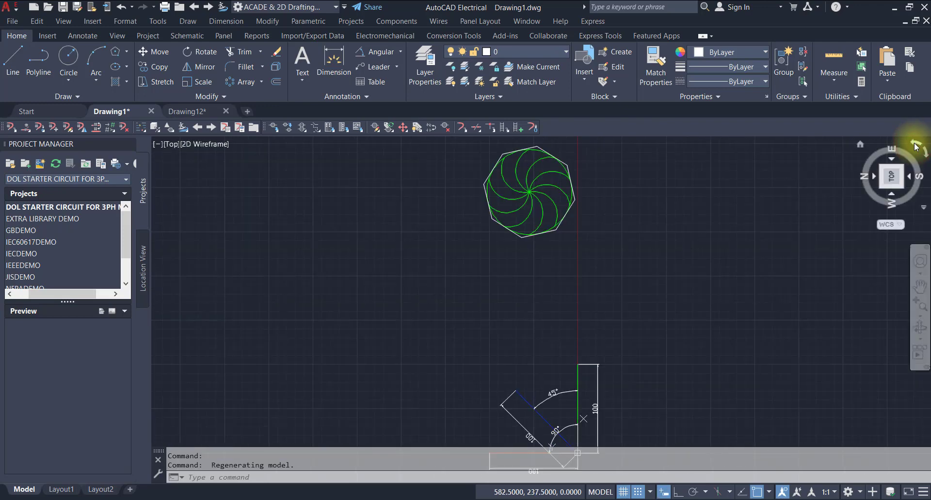
{"action": "left_click", "coordinate": [916, 144]}
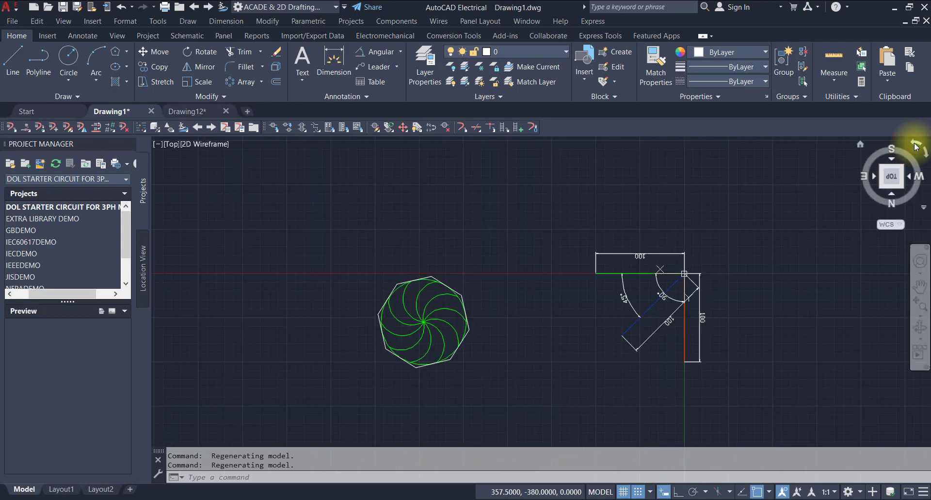
{"action": "left_click", "coordinate": [916, 144]}
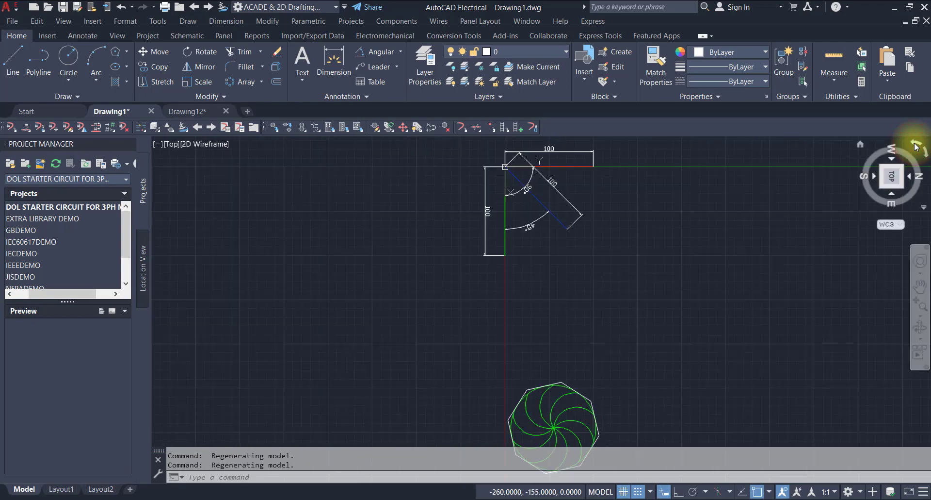
{"action": "left_click", "coordinate": [915, 144]}
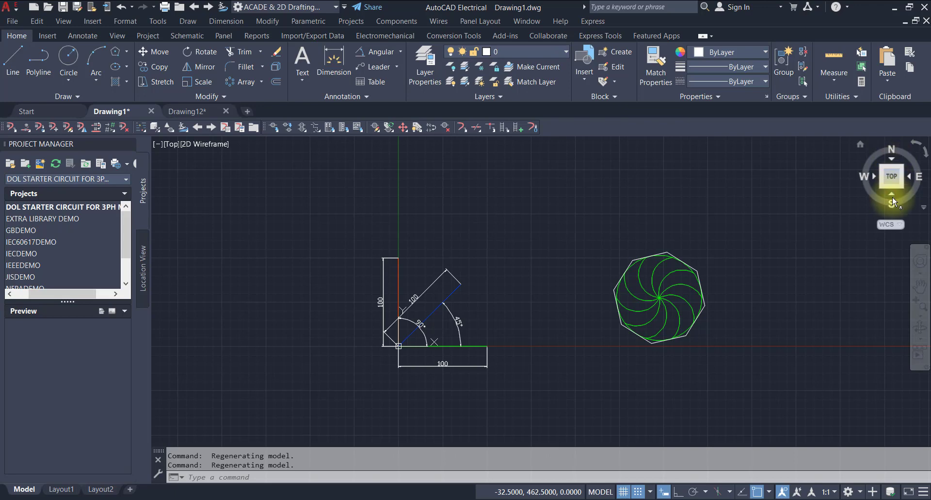
- View the drawing from the front and the left side, and return to the top view with north up
{"action": "left_click", "coordinate": [891, 193]}
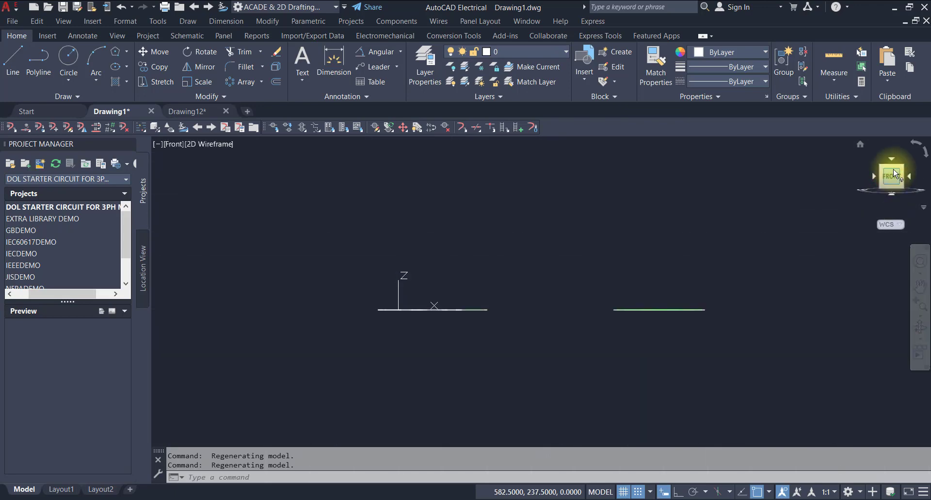
{"action": "left_click", "coordinate": [873, 176]}
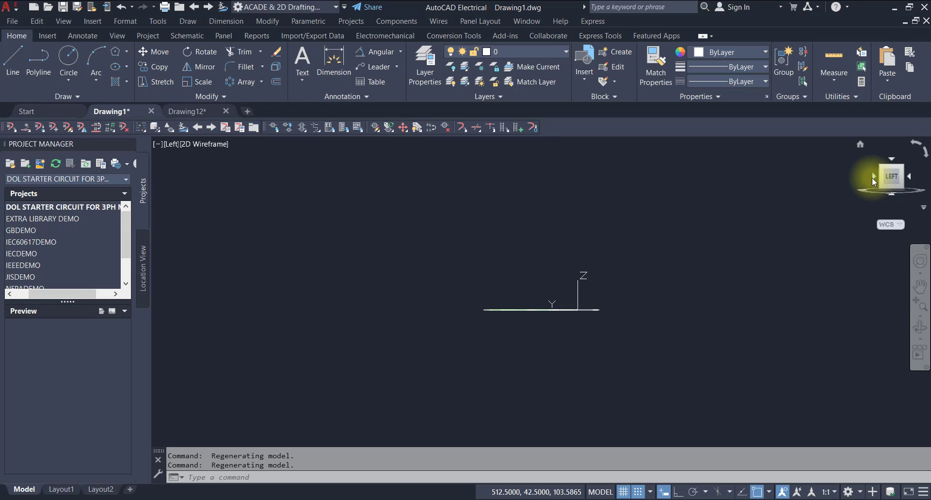
{"action": "left_click", "coordinate": [893, 163]}
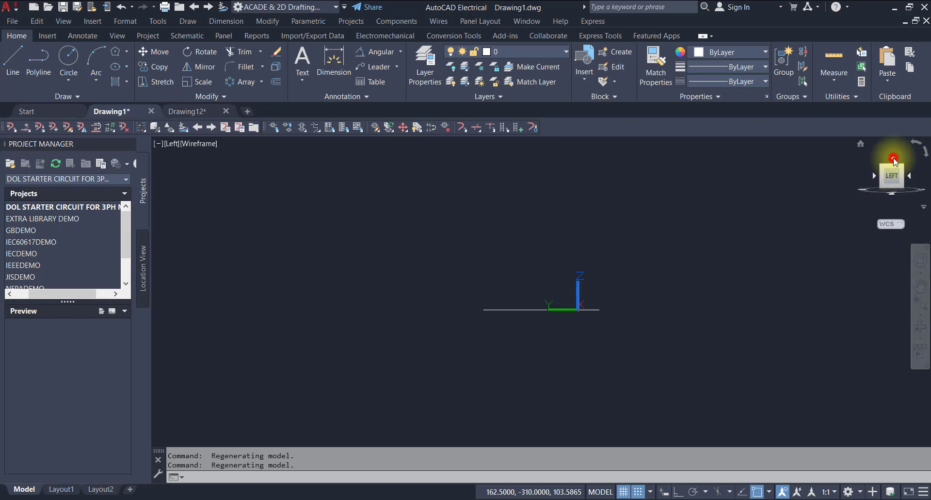
{"action": "left_click", "coordinate": [925, 155]}
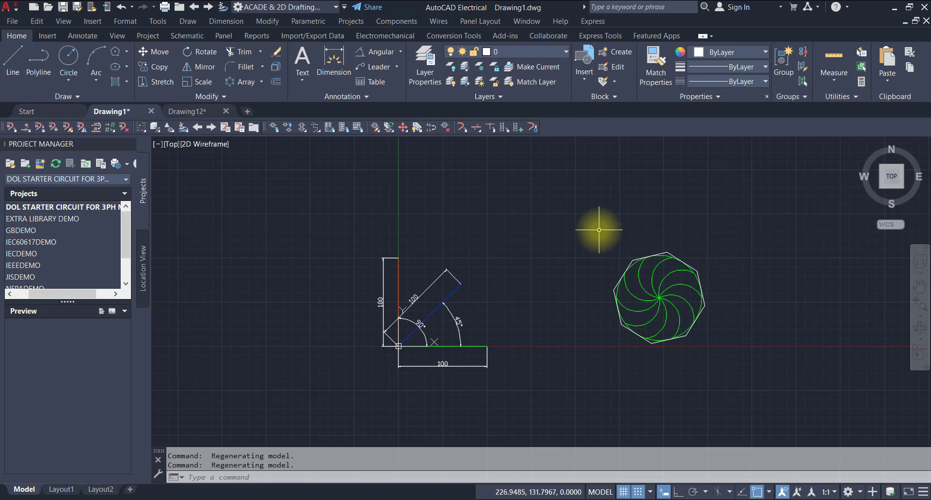
- Examine the available zoom options and those offered by the ZOOM command, without applying any
{"action": "left_click", "coordinate": [63, 21]}
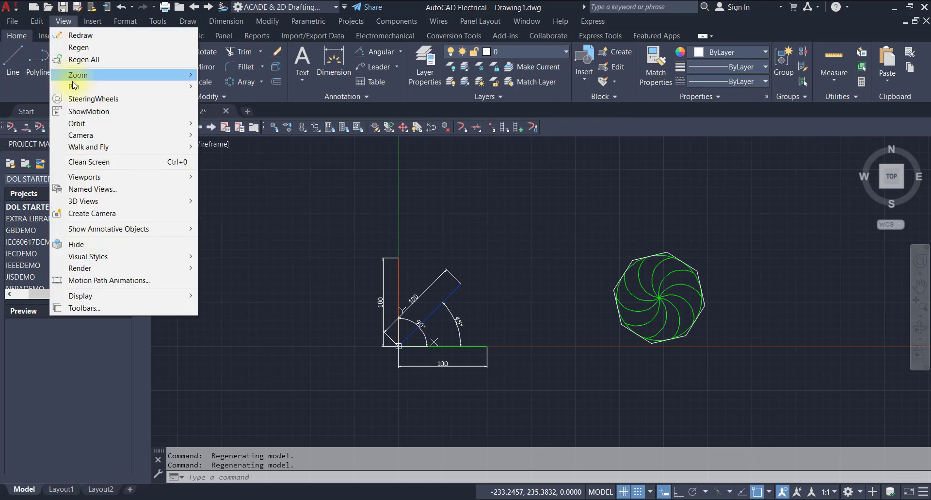
{"action": "mouse_move", "coordinate": [79, 79]}
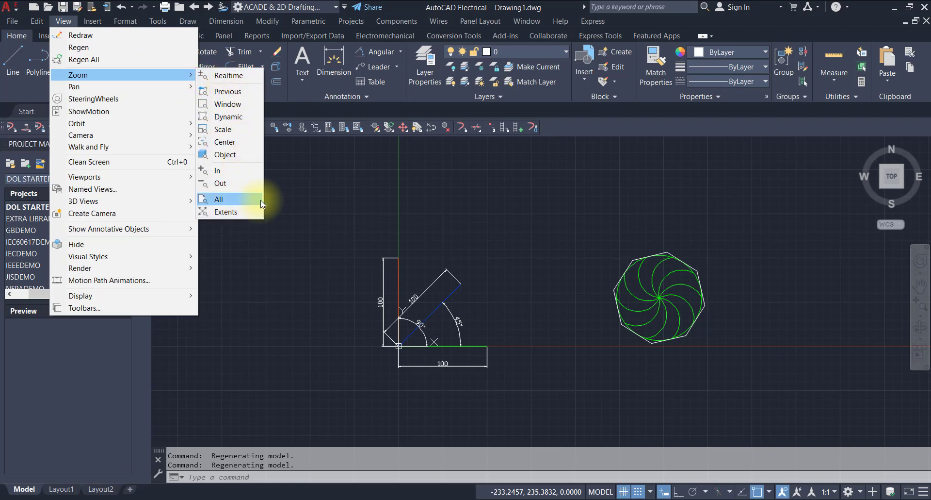
{"action": "left_click", "coordinate": [224, 476]}
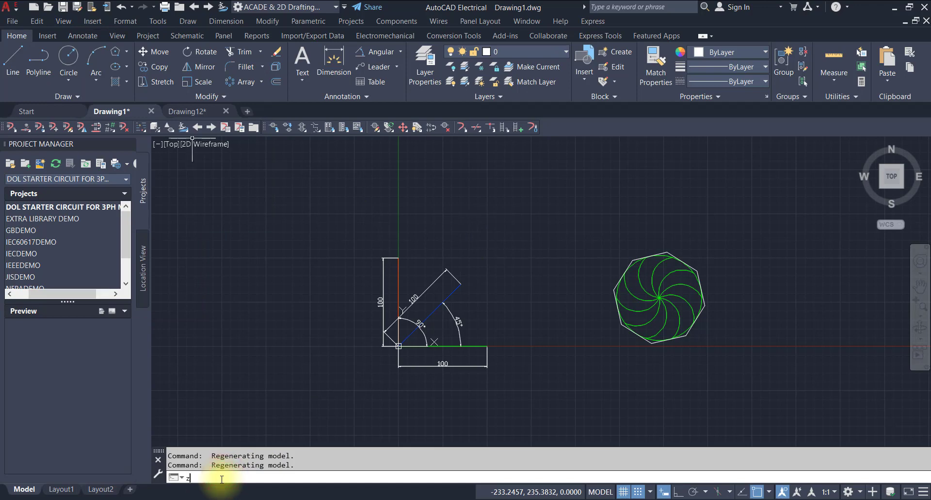
{"action": "type", "text": "z"}
{"action": "key", "text": "Return"}
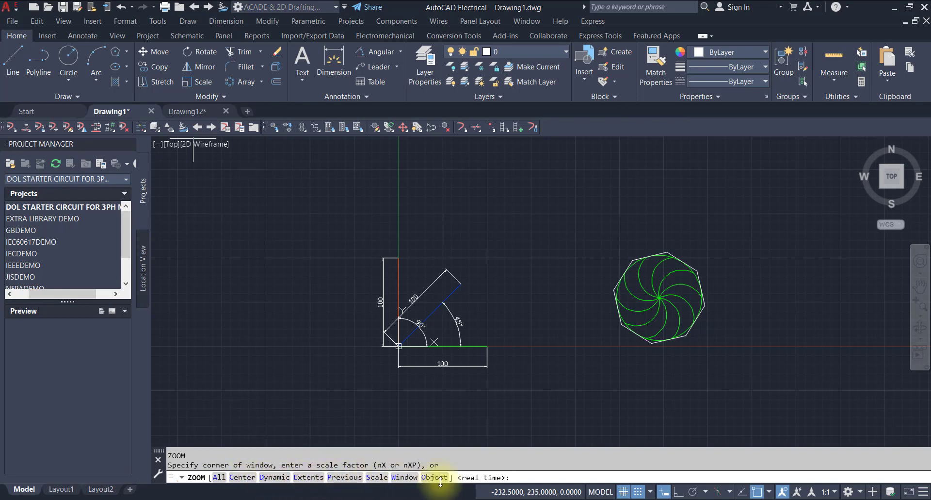
{"action": "key", "text": "Escape"}
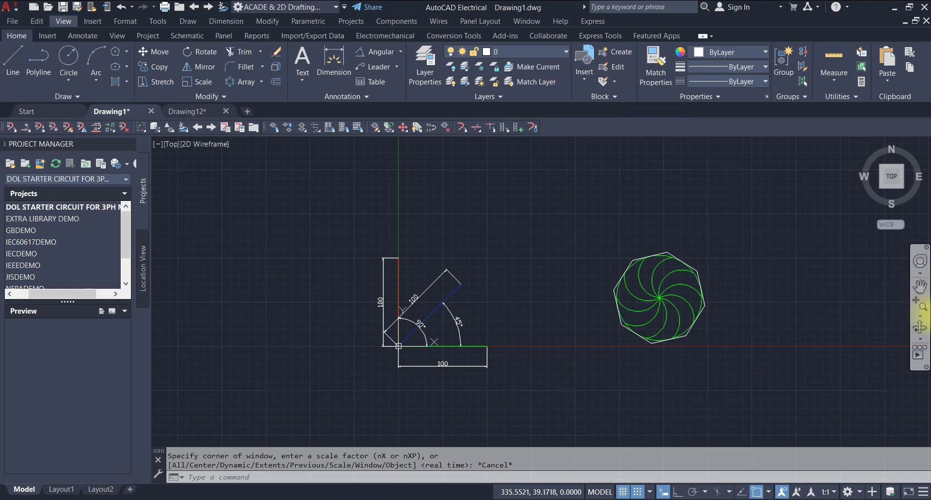
- Magnify the drawing once with Zoom In and reduce it once with Zoom Out
{"action": "left_click", "coordinate": [920, 315]}
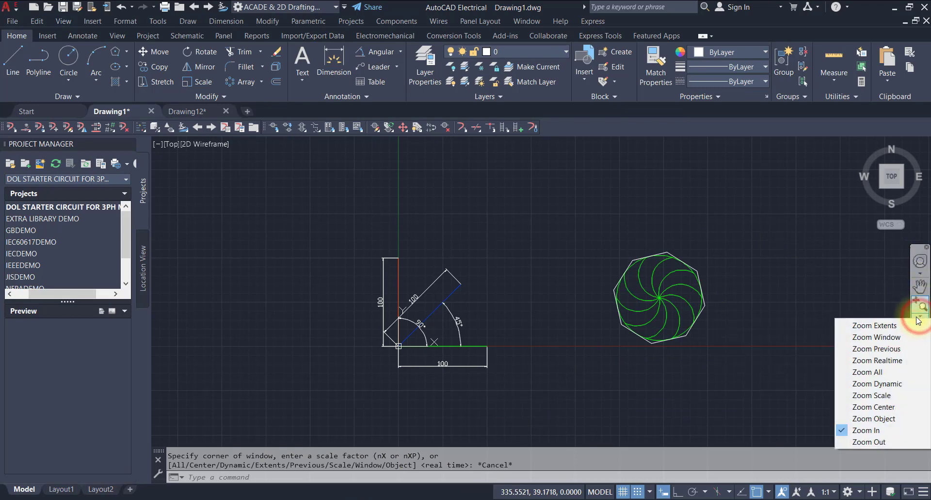
{"action": "left_click", "coordinate": [869, 429]}
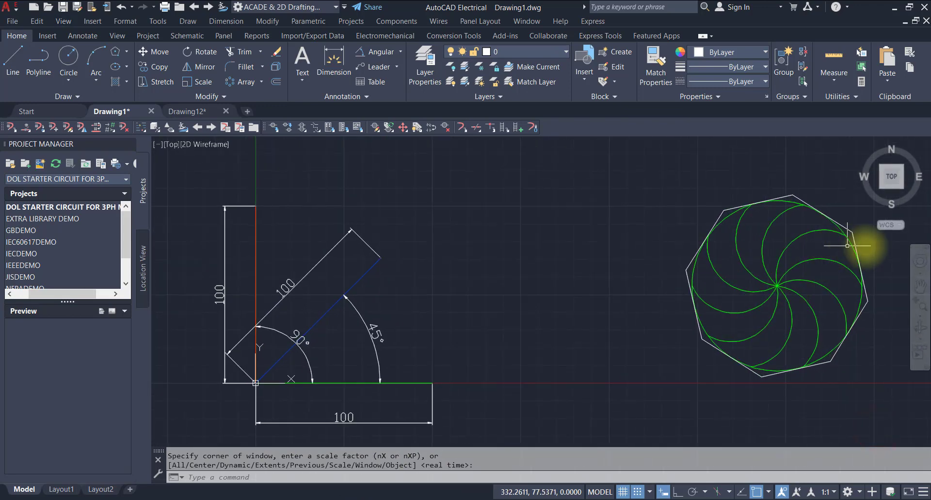
{"action": "left_click", "coordinate": [923, 318]}
{"action": "left_click", "coordinate": [886, 439]}
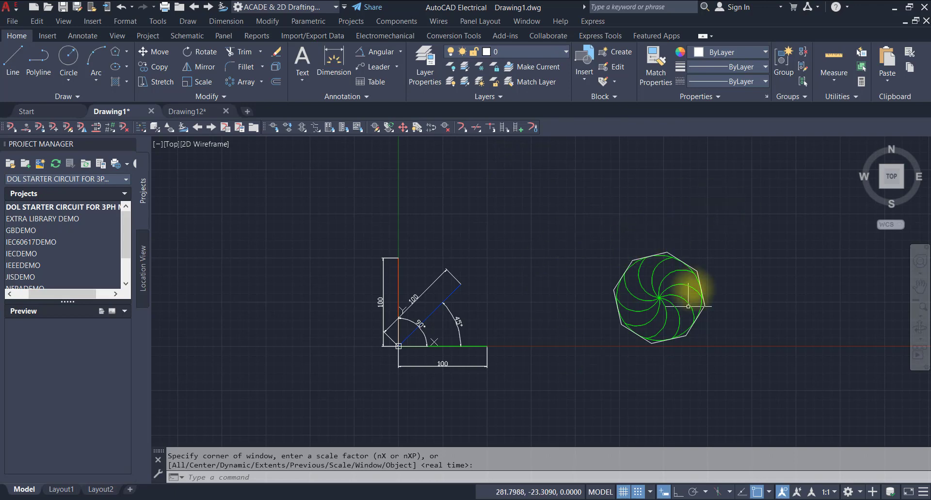
- Fit all geometry in the view with Zoom Extents and go back with Zoom Previous
{"action": "left_click", "coordinate": [921, 317]}
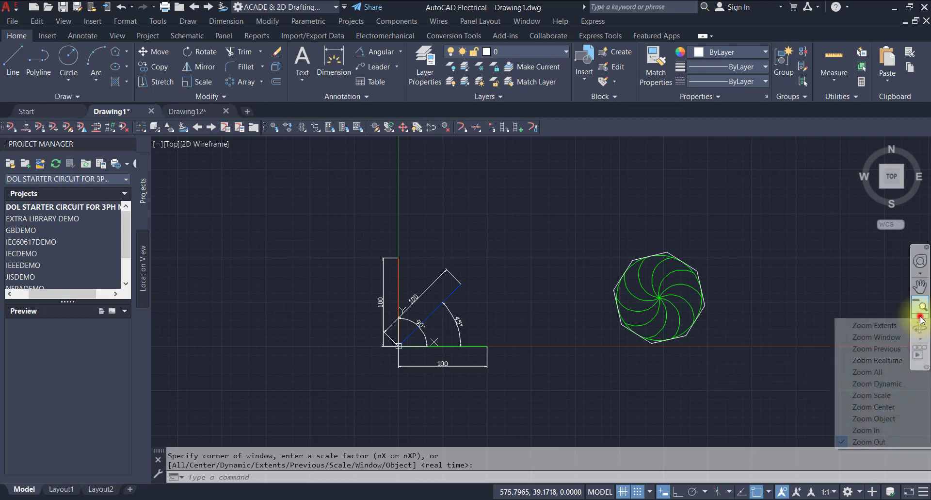
{"action": "left_click", "coordinate": [886, 326]}
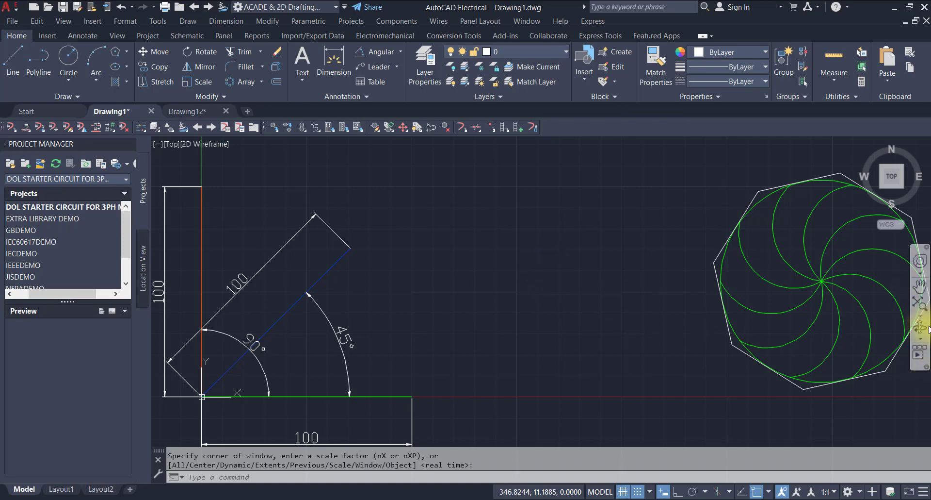
{"action": "left_click", "coordinate": [921, 316]}
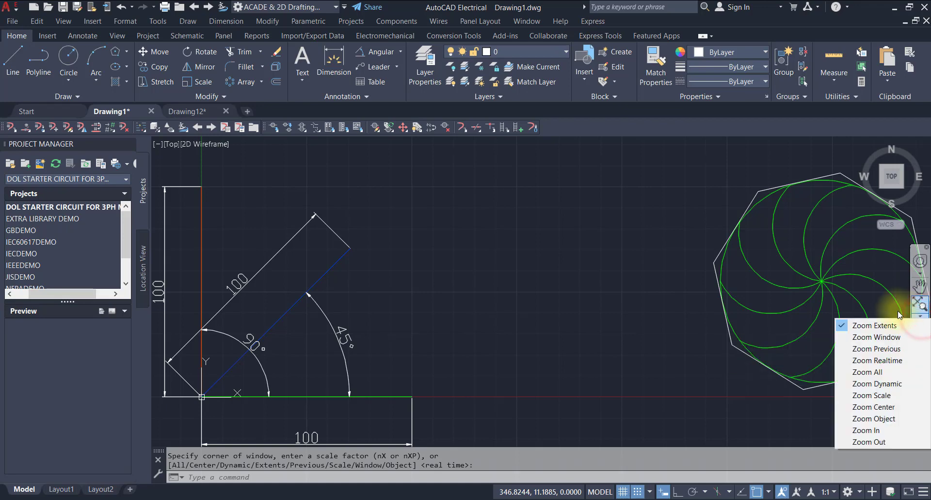
{"action": "left_click", "coordinate": [887, 349]}
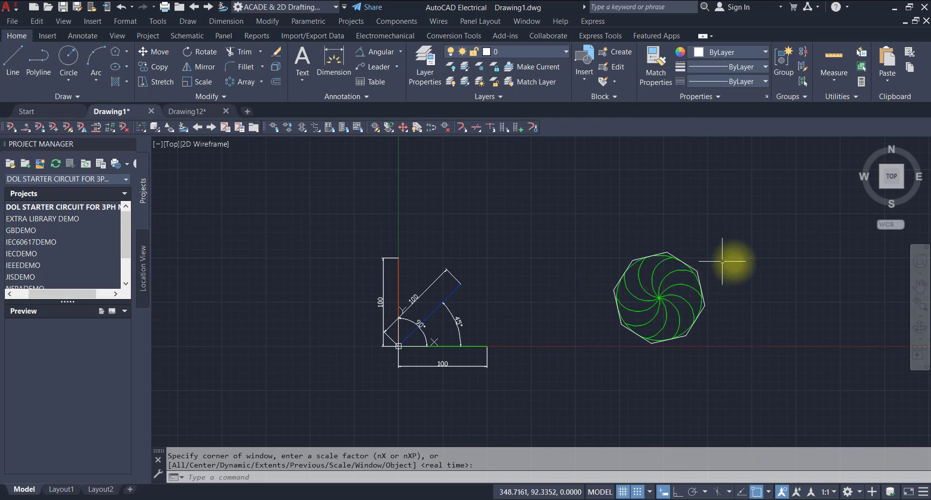
- Try Zoom Scale with a factor picked by two points beside the octagon, and restore the view with Zoom Extents
{"action": "left_click", "coordinate": [921, 314]}
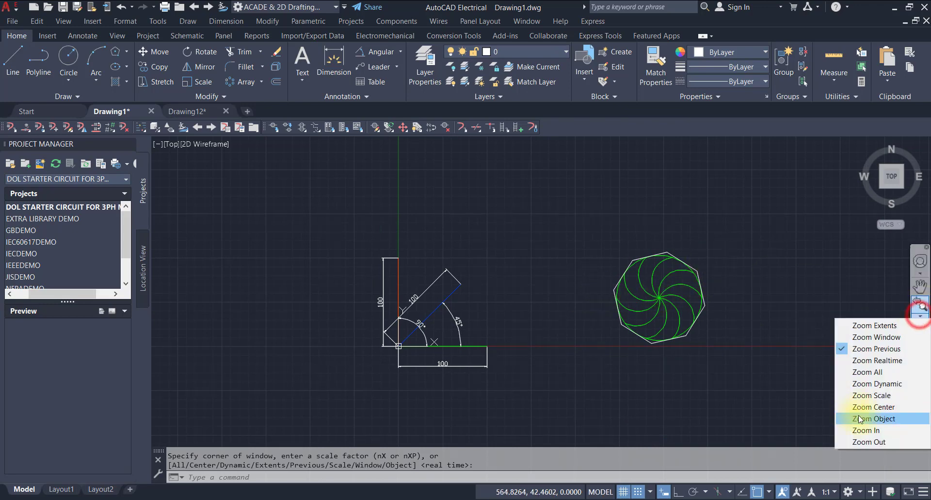
{"action": "left_click", "coordinate": [893, 395]}
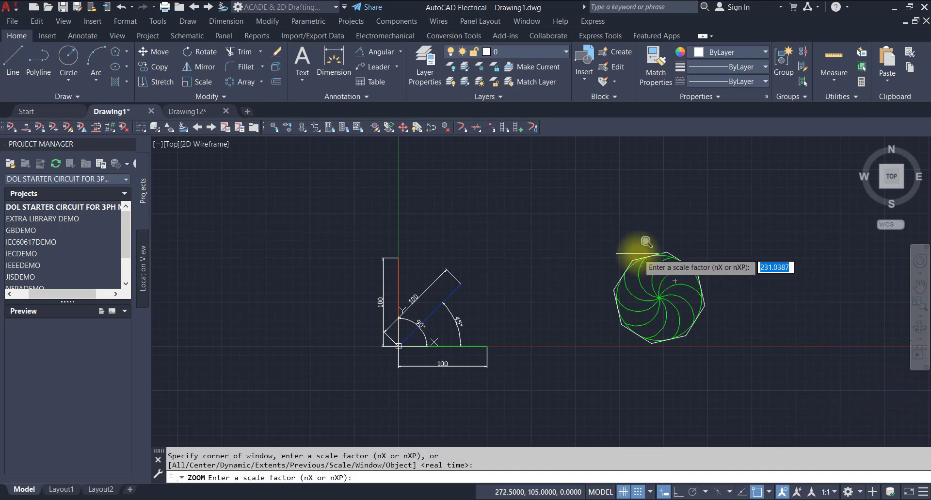
{"action": "left_click", "coordinate": [603, 255]}
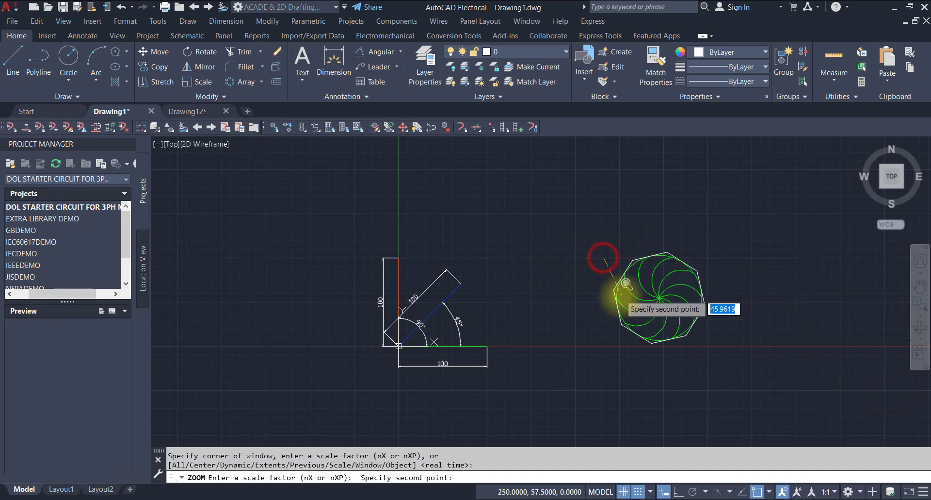
{"action": "left_click", "coordinate": [643, 284]}
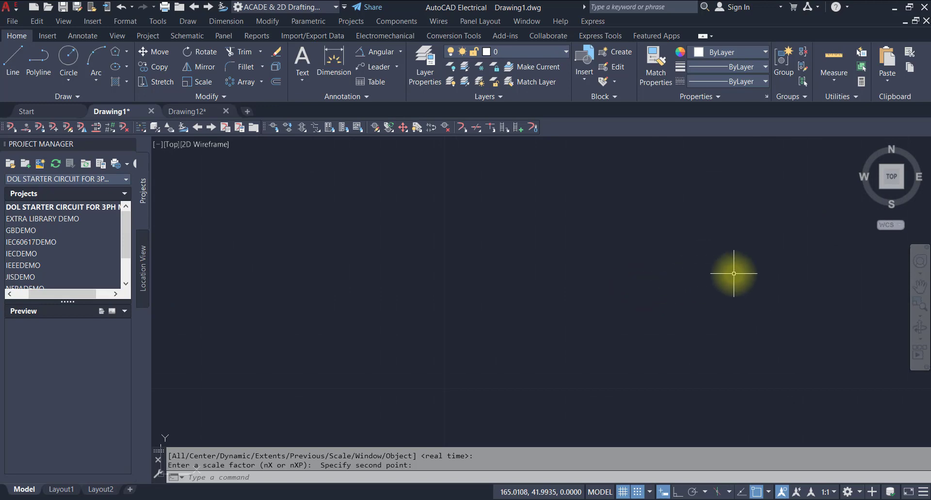
{"action": "left_click", "coordinate": [920, 314]}
{"action": "left_click", "coordinate": [897, 322]}
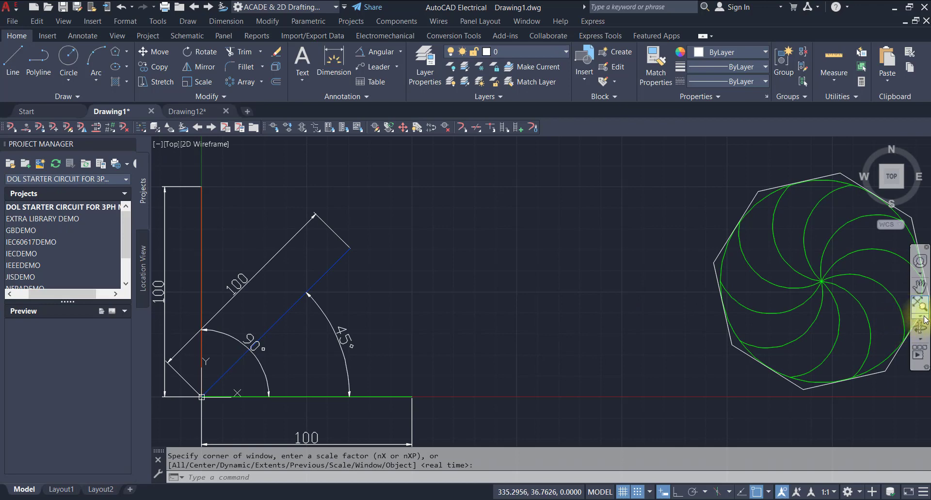
- Zoom to the aligned 100 dimension with Zoom Object, and reduce the view until all the dimensioned lines fit
{"action": "left_click", "coordinate": [924, 318]}
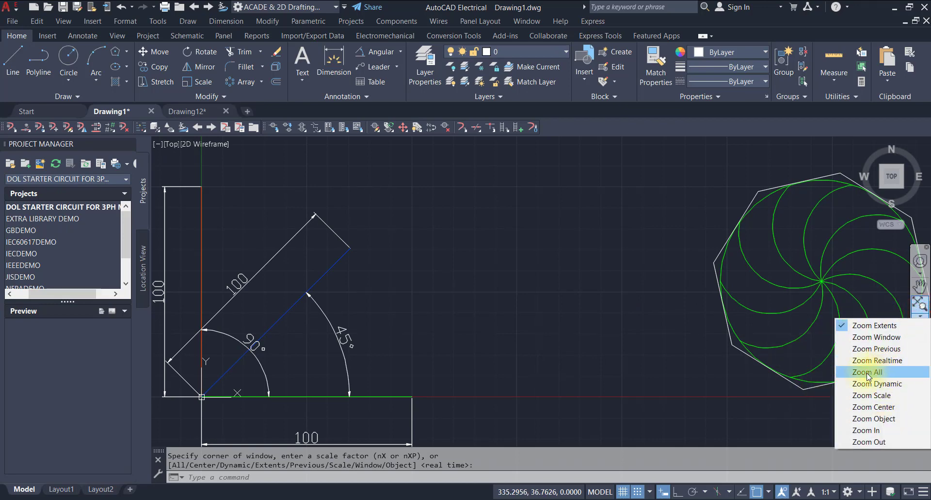
{"action": "left_click", "coordinate": [874, 418]}
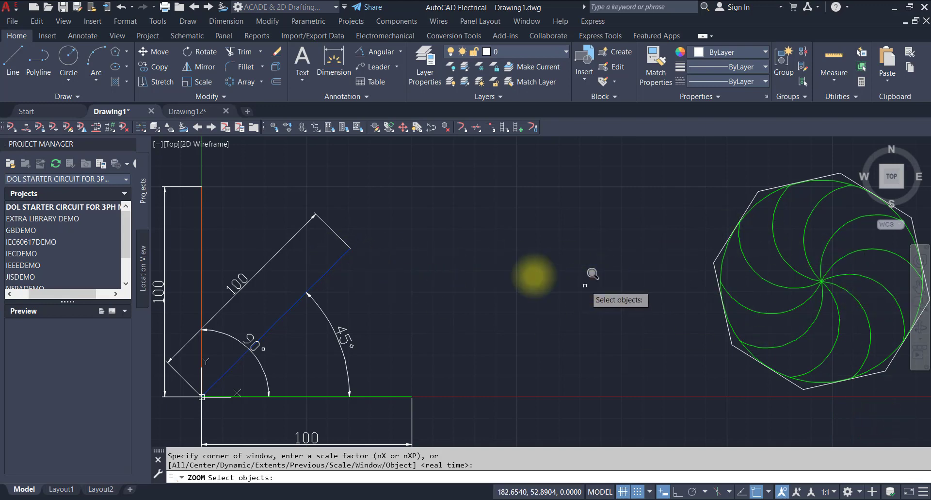
{"action": "left_click", "coordinate": [275, 254]}
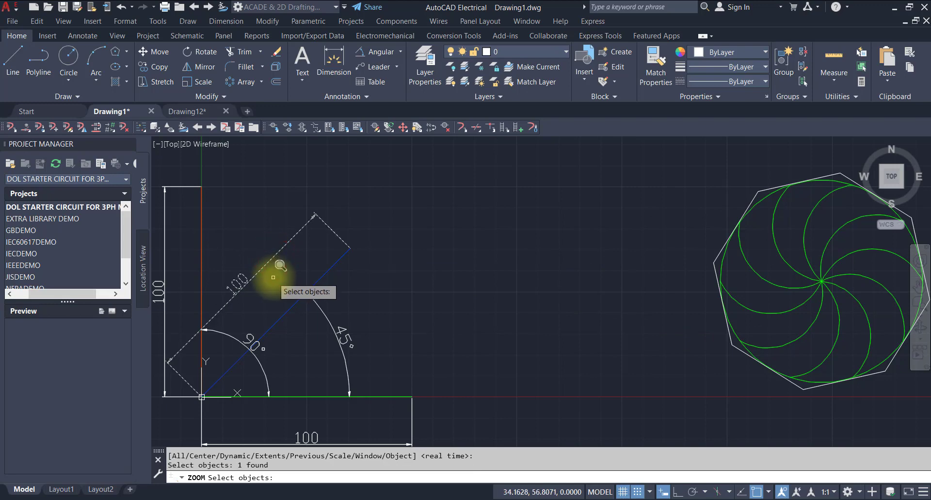
{"action": "key", "text": "Return"}
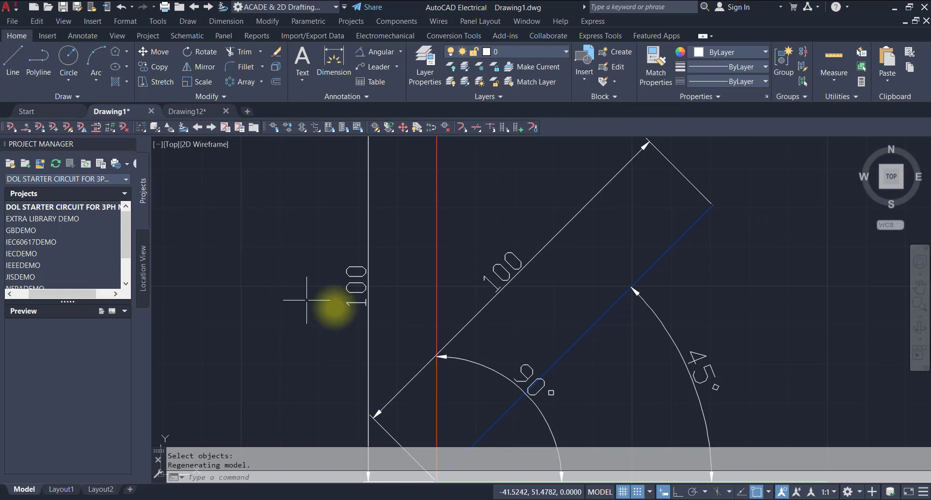
{"action": "scroll", "coordinate": [649, 253], "scroll_direction": "down", "scroll_amount": 2}
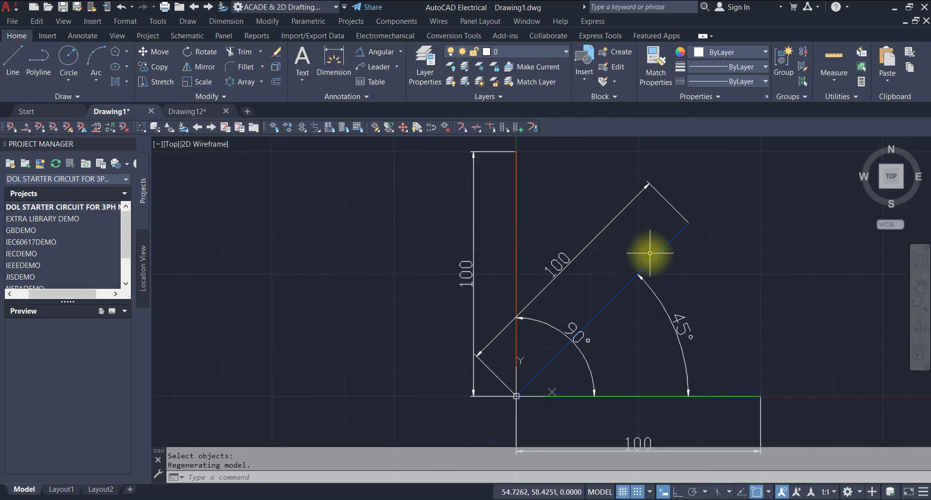
{"action": "scroll", "coordinate": [729, 268], "scroll_direction": "down", "scroll_amount": 2}
{"action": "left_click", "coordinate": [920, 315]}
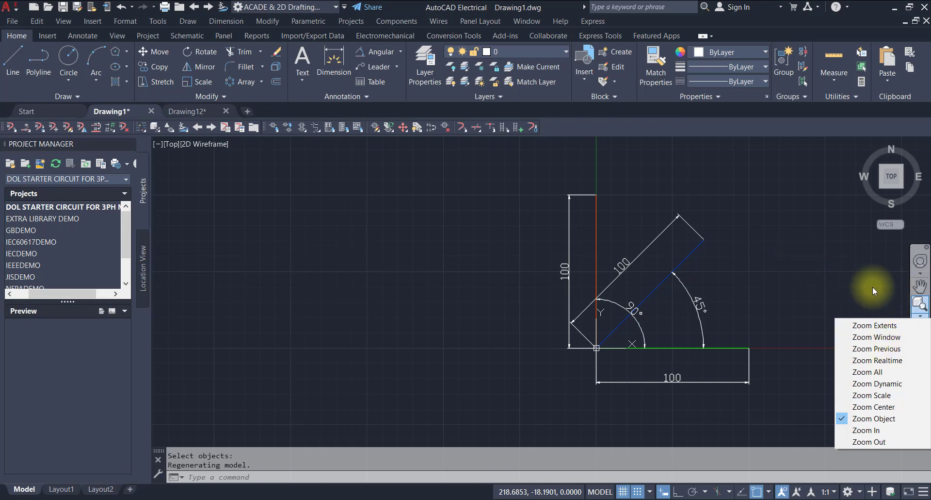
{"action": "left_click", "coordinate": [819, 261]}
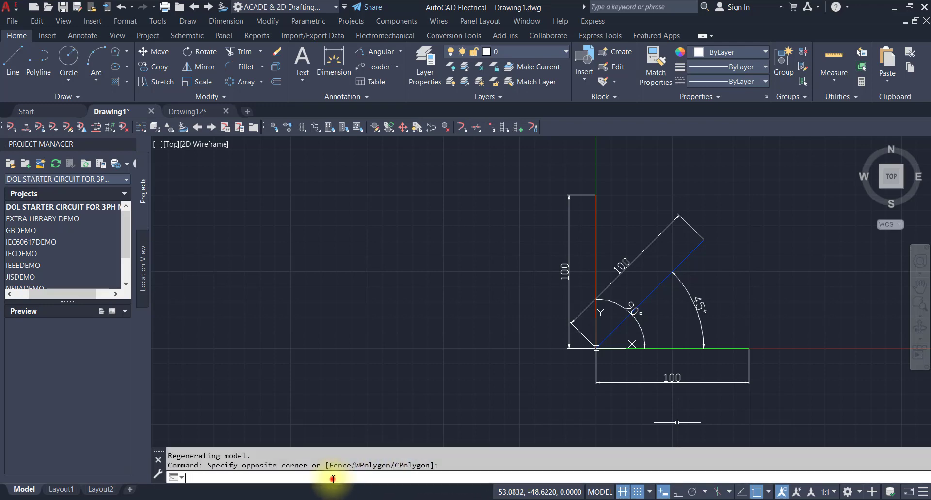
- Pan the drawing with the Pan tool to bring the octagon in beside the dimensioned lines, and leave the command
{"action": "left_click", "coordinate": [920, 287]}
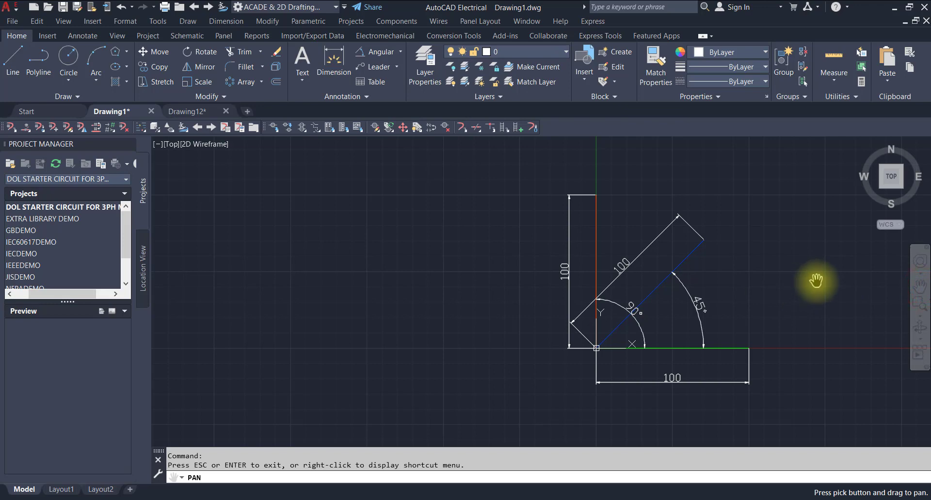
{"action": "left_click_drag", "start_coordinate": [817, 281], "coordinate": [537, 295]}
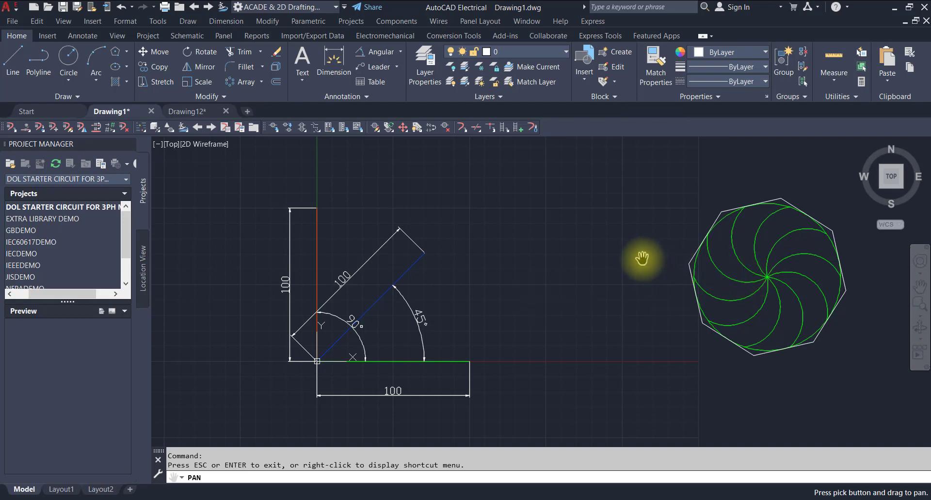
{"action": "mouse_move", "coordinate": [609, 293]}
{"action": "left_mouse_down"}
{"action": "mouse_move", "coordinate": [566, 300]}
{"action": "mouse_move", "coordinate": [675, 293]}
{"action": "left_mouse_up"}
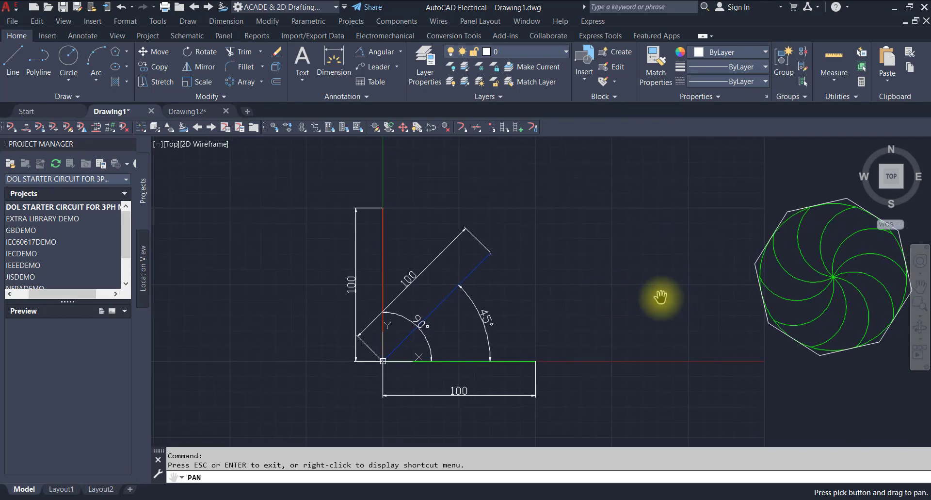
{"action": "mouse_move", "coordinate": [657, 297]}
{"action": "left_mouse_down"}
{"action": "mouse_move", "coordinate": [597, 328]}
{"action": "mouse_move", "coordinate": [695, 307]}
{"action": "left_mouse_up"}
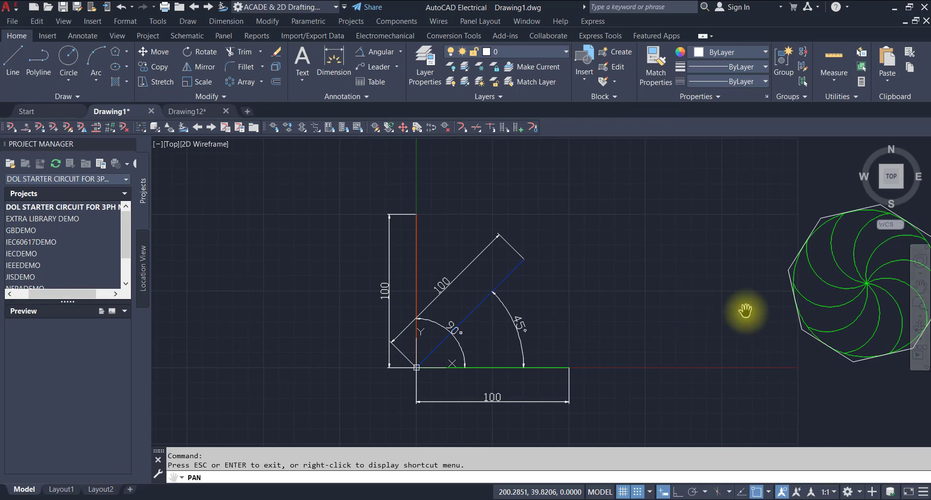
{"action": "key", "text": "Escape"}
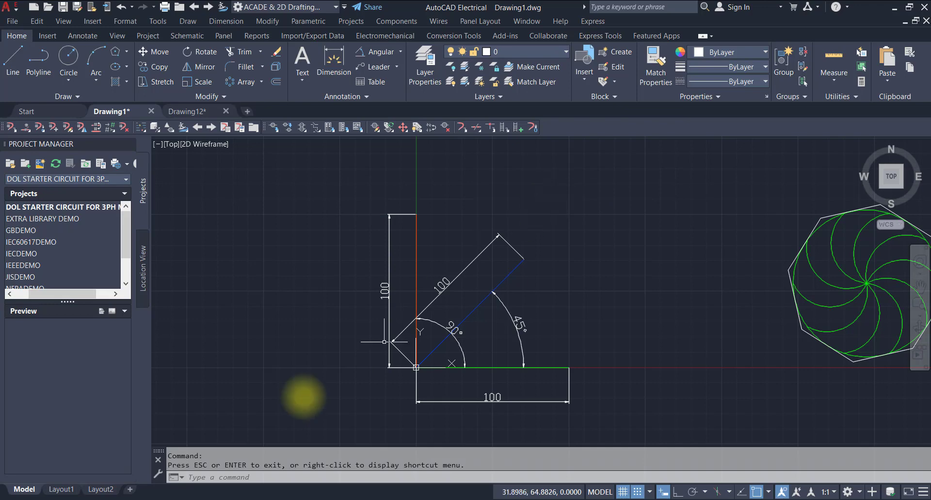
- Pick the blue diagonal line with the SELECT command, check its layer, and clear the selection
{"action": "left_click", "coordinate": [212, 476]}
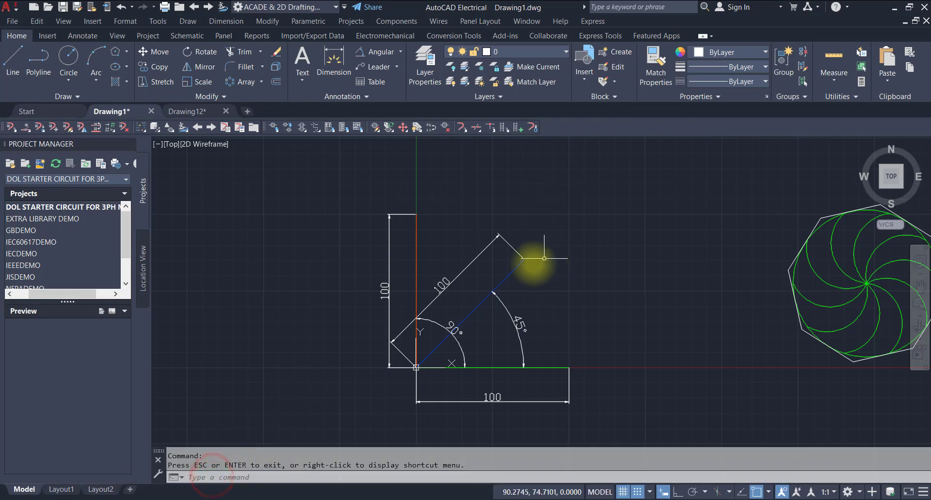
{"action": "type", "text": "s"}
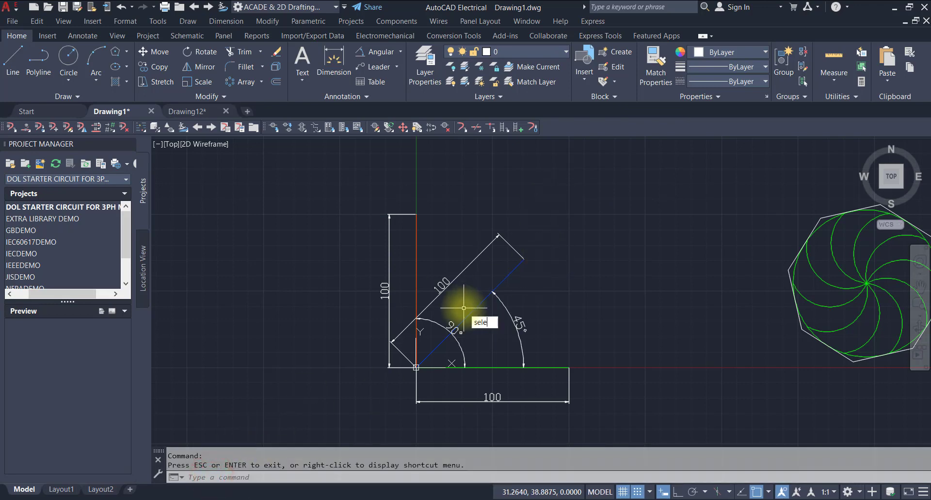
{"action": "type", "text": "ele"}
{"action": "left_click", "coordinate": [537, 333]}
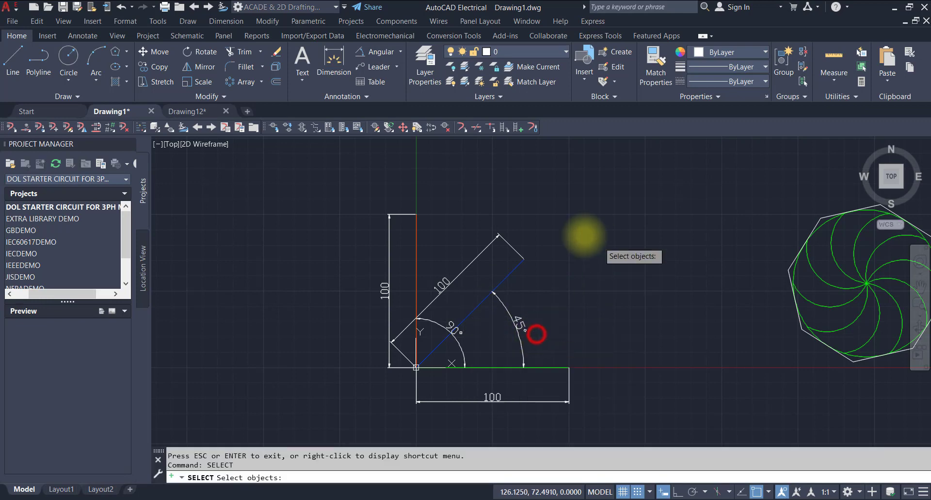
{"action": "left_click", "coordinate": [507, 279]}
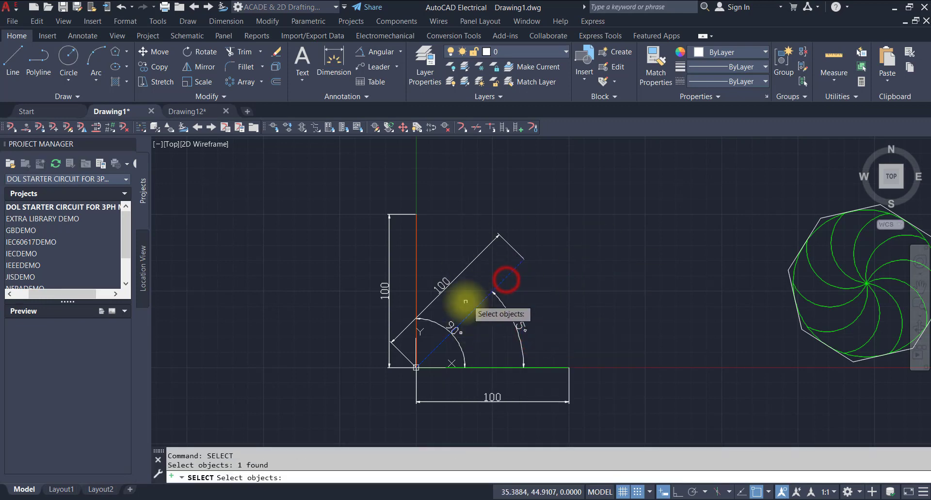
{"action": "key", "text": "Return"}
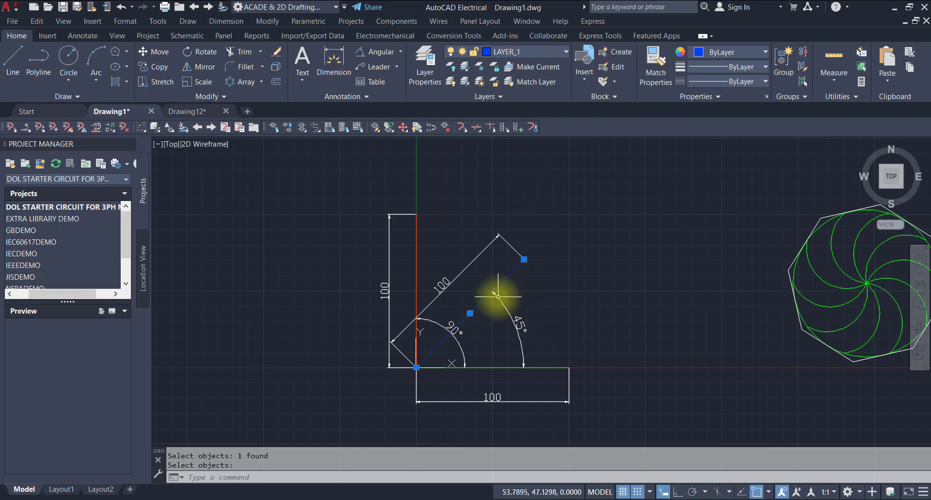
{"action": "left_click", "coordinate": [566, 53]}
{"action": "left_click", "coordinate": [566, 54]}
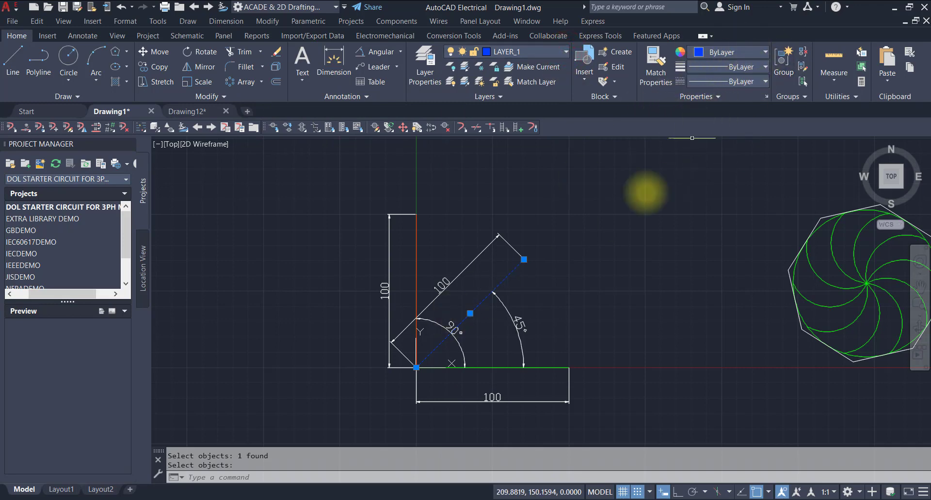
{"action": "key", "text": "Escape"}
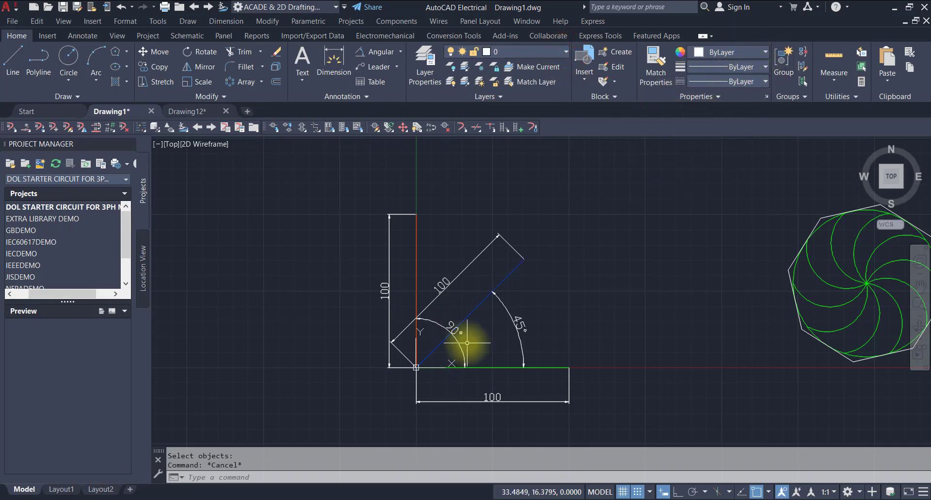
- Select the dimensioned lines with an enclosing window and again with a crossing window, clearing the selection each time
{"action": "left_click", "coordinate": [344, 196]}
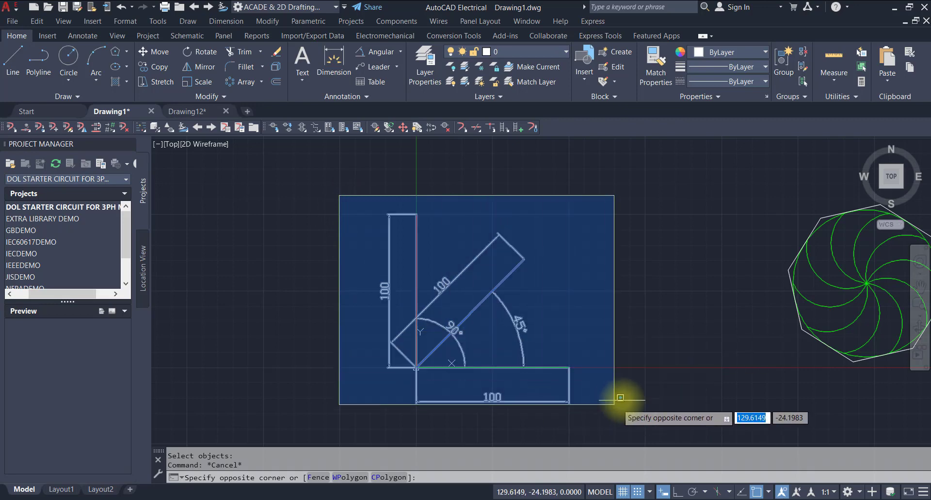
{"action": "left_click", "coordinate": [591, 420]}
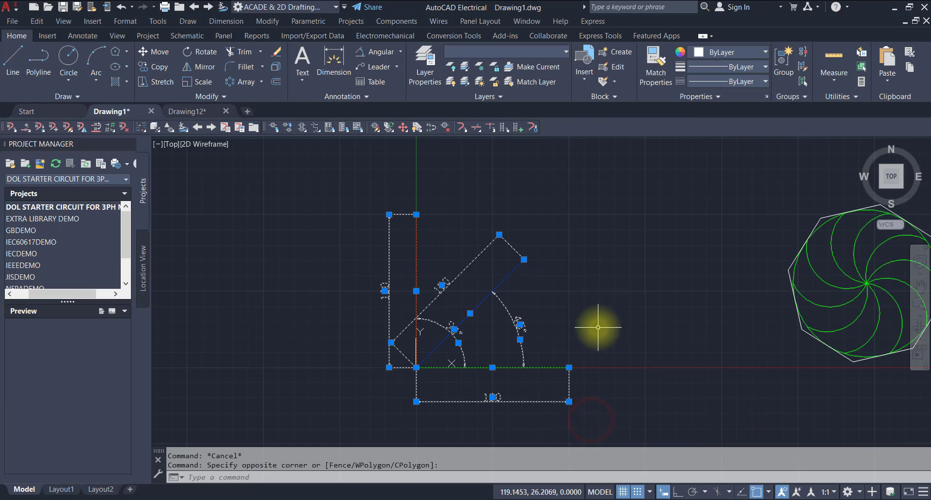
{"action": "key", "text": "Escape"}
{"action": "left_click", "coordinate": [578, 203]}
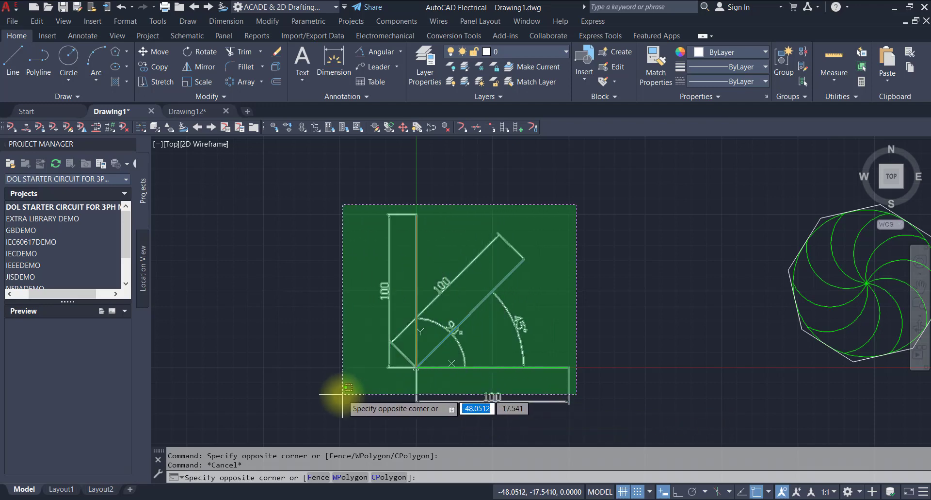
{"action": "left_click", "coordinate": [338, 317]}
{"action": "key", "text": "Escape"}
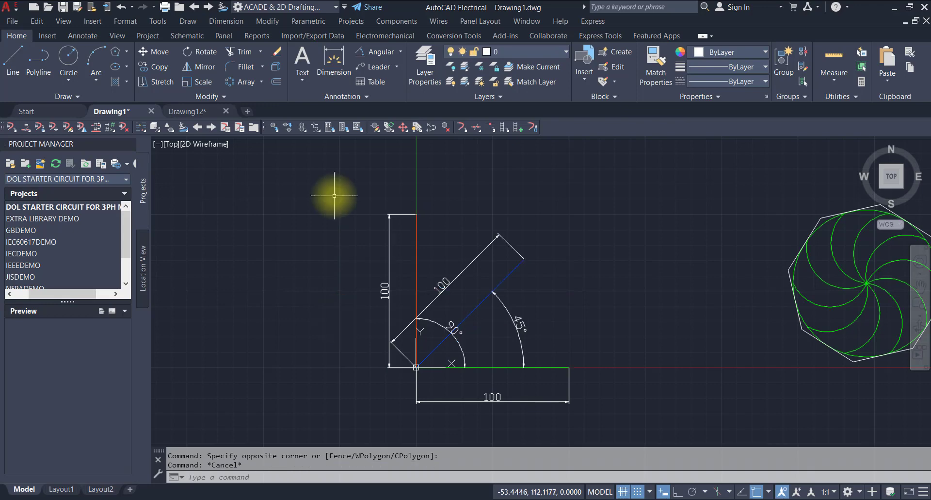
- Try a window over only part of the dimensioned lines, make a crossing selection over that area, and clear it
{"action": "left_click", "coordinate": [334, 196]}
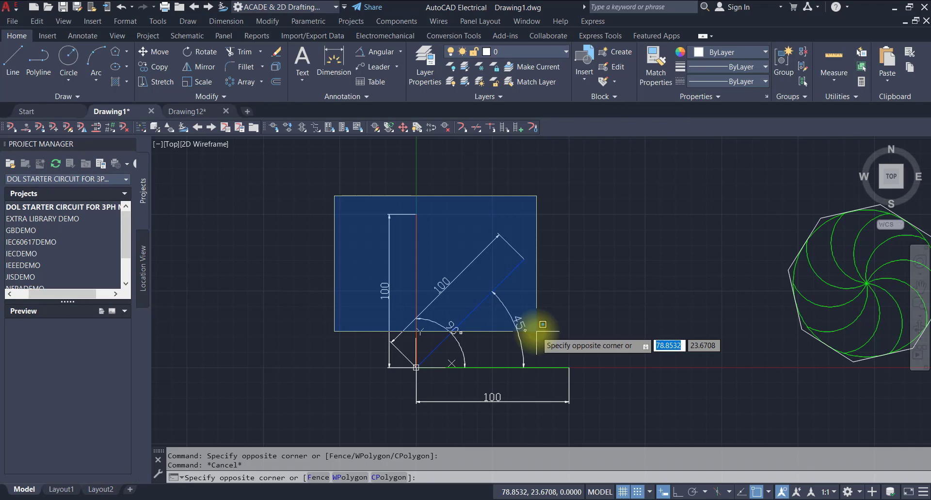
{"action": "left_click", "coordinate": [536, 331]}
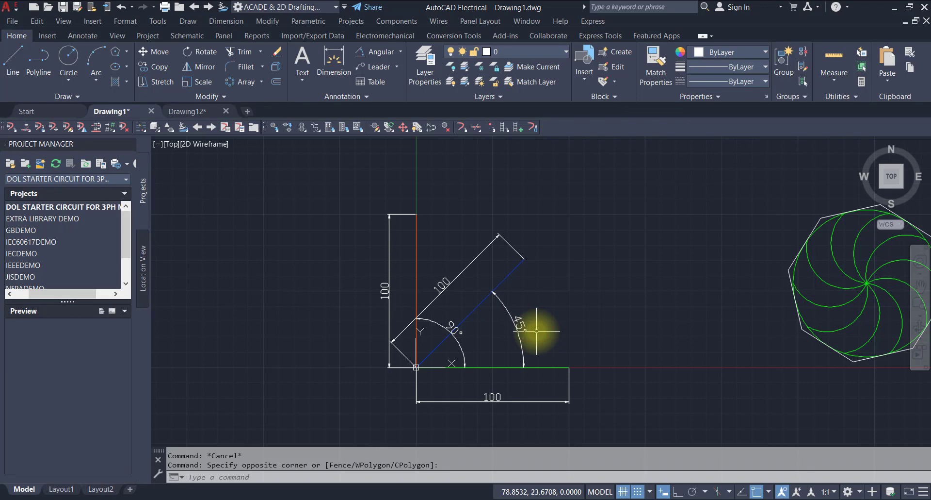
{"action": "left_click", "coordinate": [537, 331]}
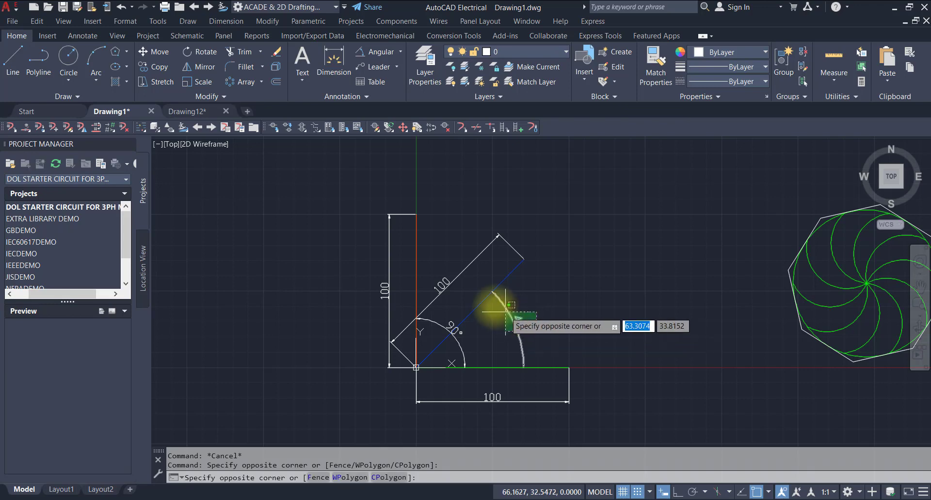
{"action": "left_click", "coordinate": [369, 252]}
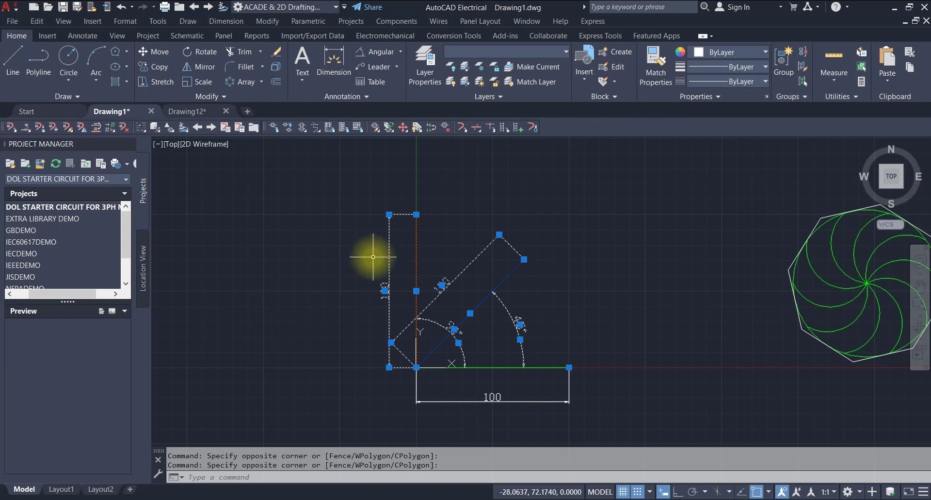
{"action": "key", "text": "Escape"}
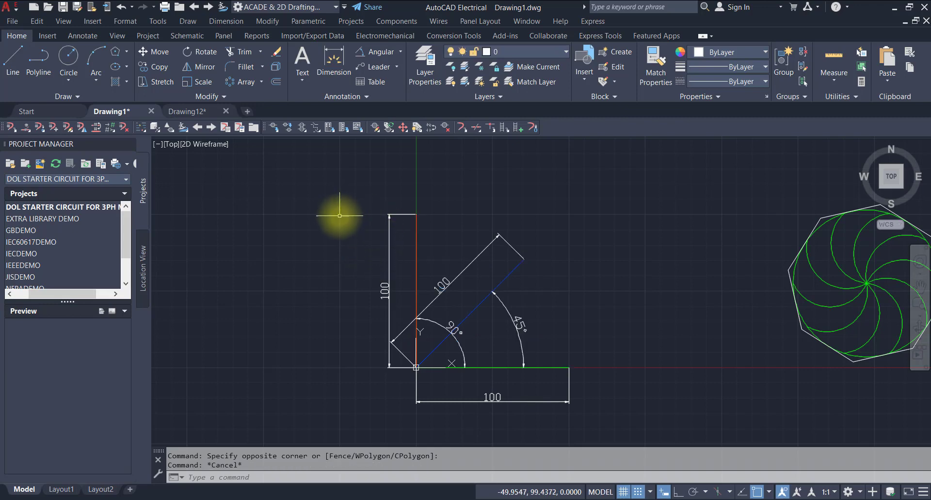
- Select the vertical and aligned dimensions and the vertical, diagonal and horizontal lines with a Fence path drawn across them
{"action": "left_click", "coordinate": [339, 212]}
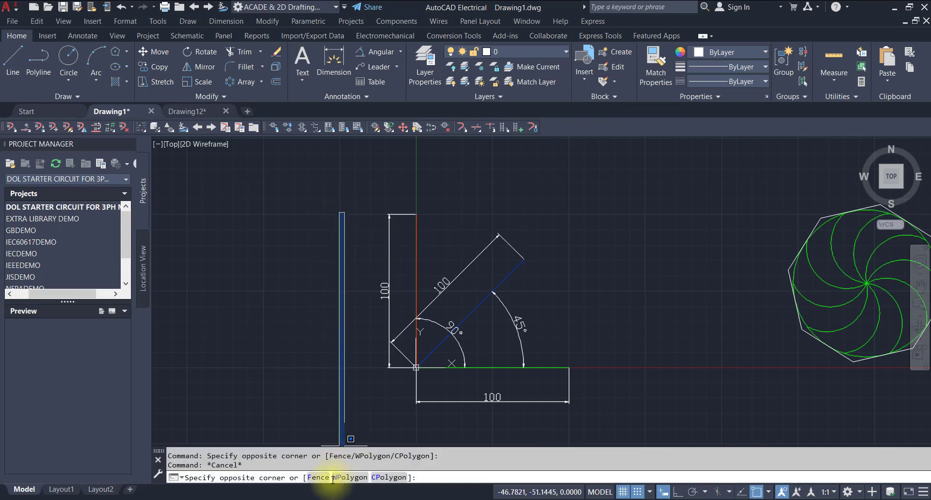
{"action": "left_click", "coordinate": [318, 477]}
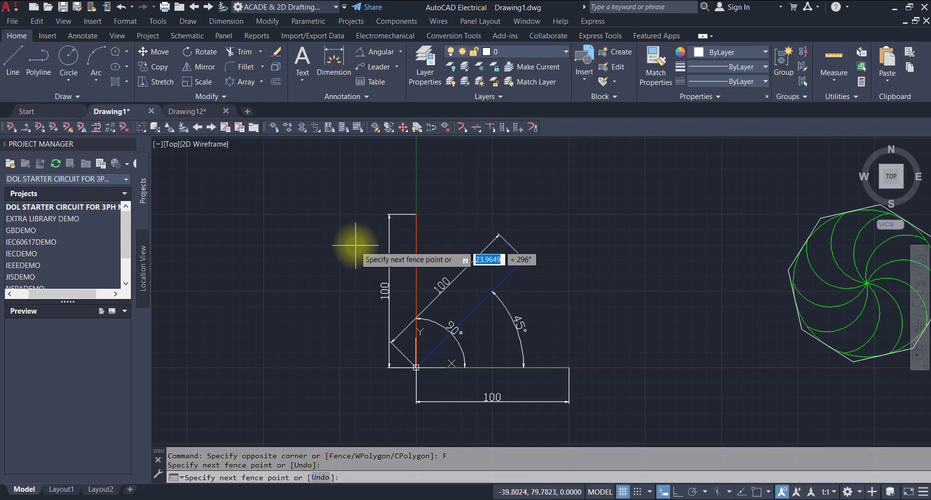
{"action": "left_click", "coordinate": [391, 247]}
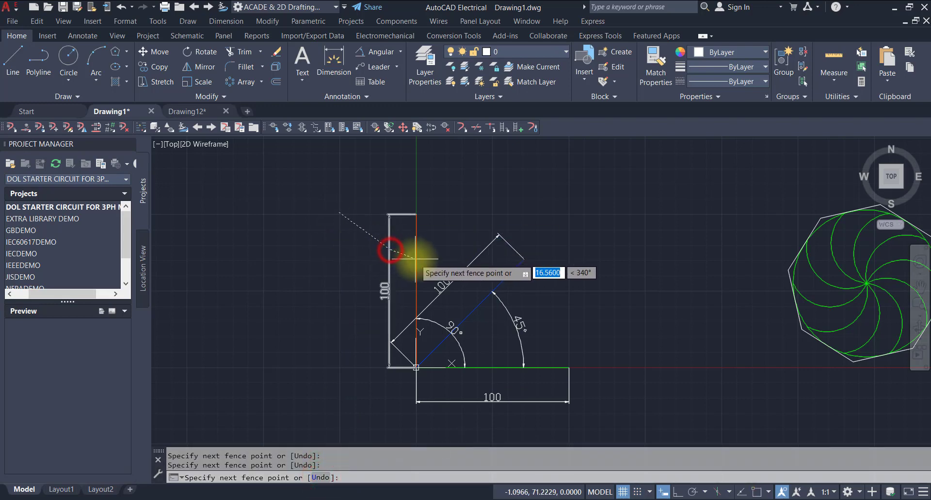
{"action": "left_click", "coordinate": [421, 259]}
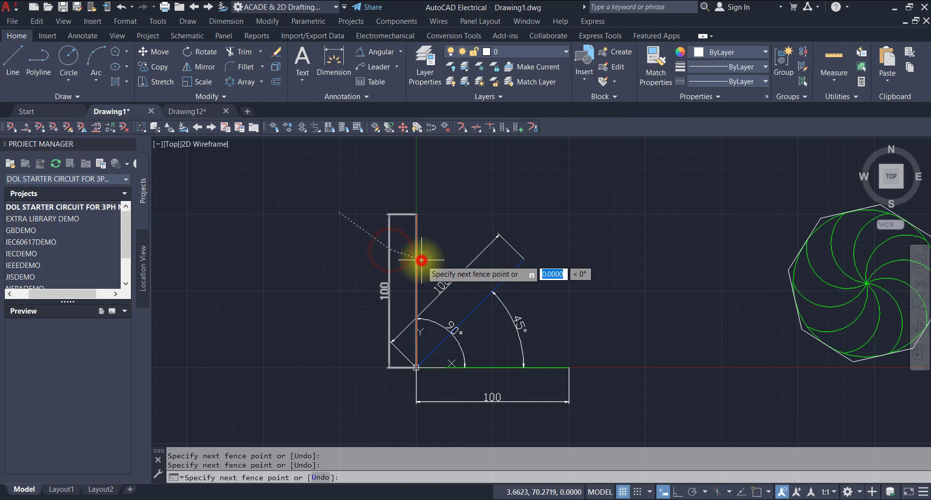
{"action": "left_click", "coordinate": [454, 300]}
{"action": "left_click", "coordinate": [474, 333]}
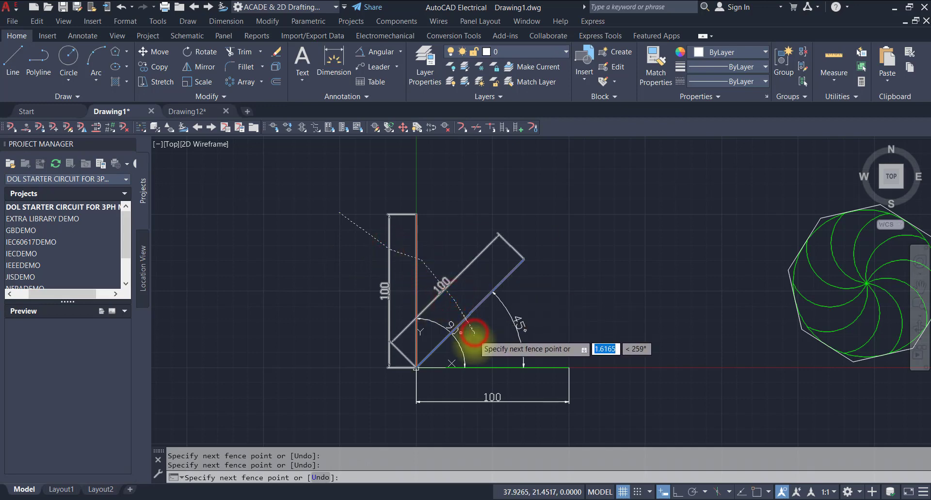
{"action": "left_click", "coordinate": [479, 372]}
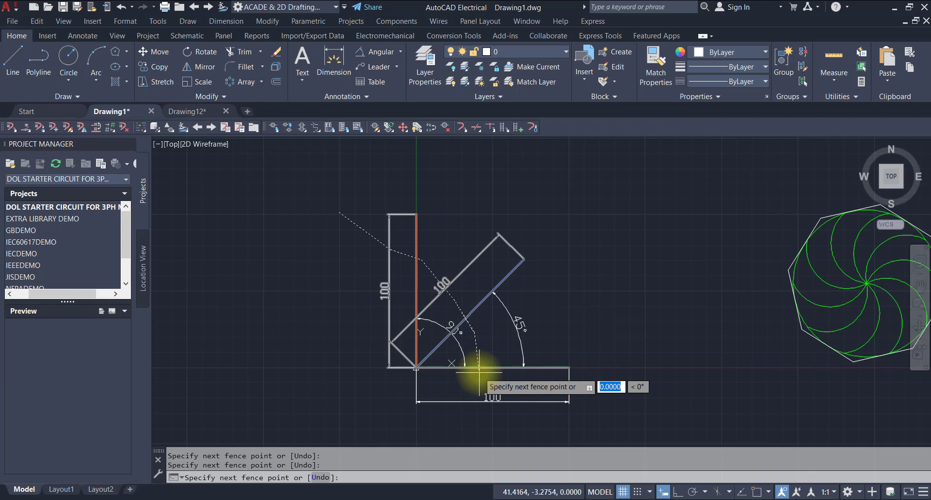
{"action": "key", "text": "Return"}
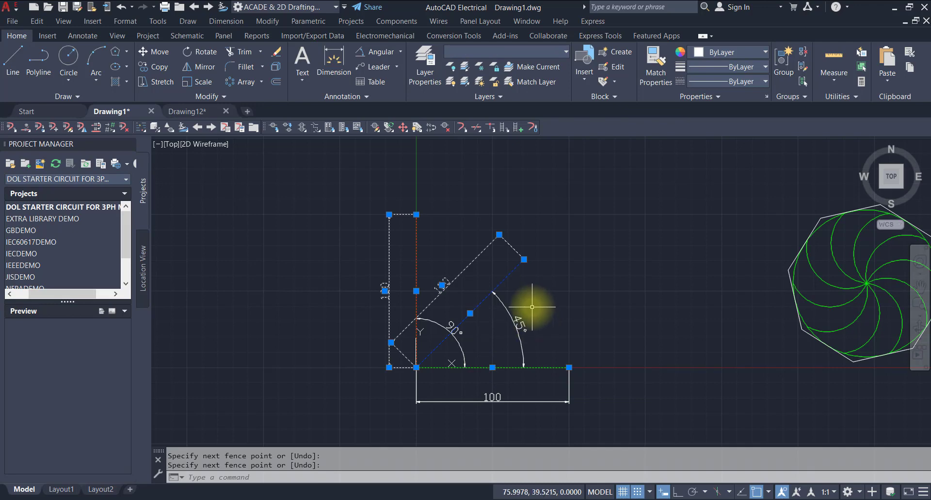
- Clear the fence selection and try to outline the dimensioned lines with a WPolygon selection
{"action": "key", "text": "Escape"}
{"action": "left_click", "coordinate": [534, 290]}
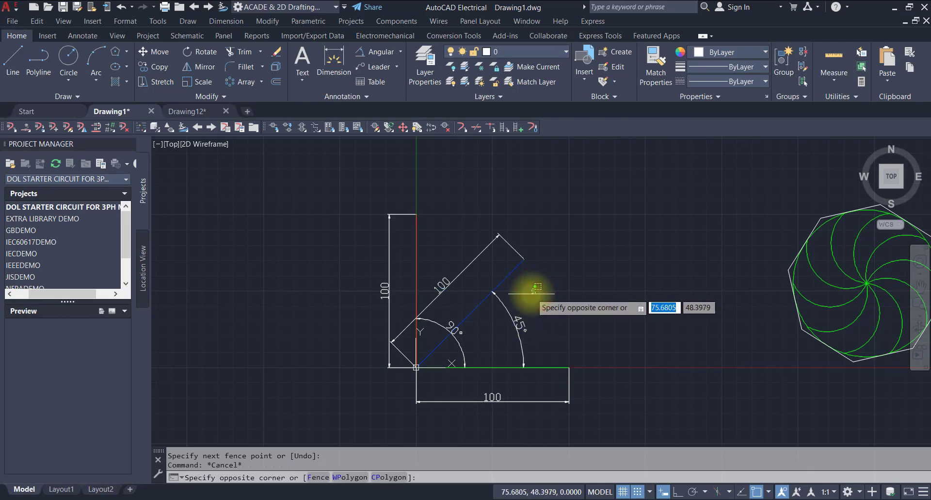
{"action": "left_click", "coordinate": [350, 477]}
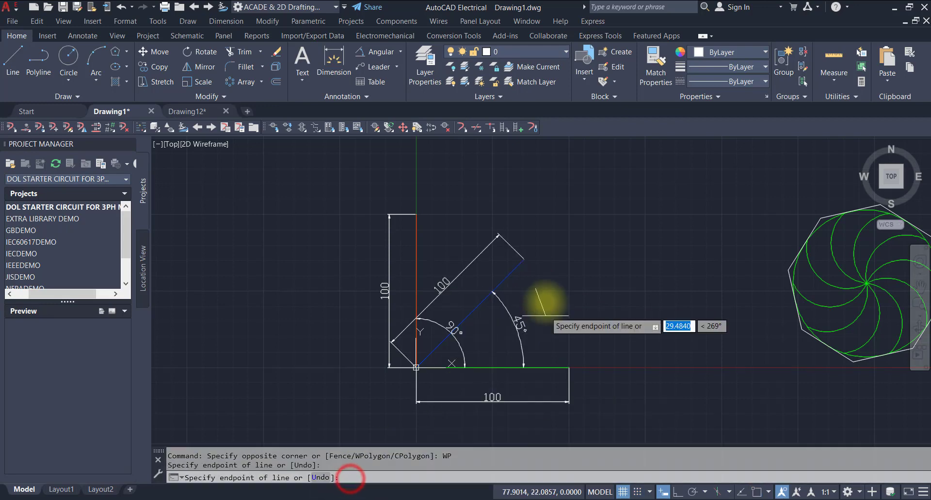
{"action": "left_click", "coordinate": [491, 265]}
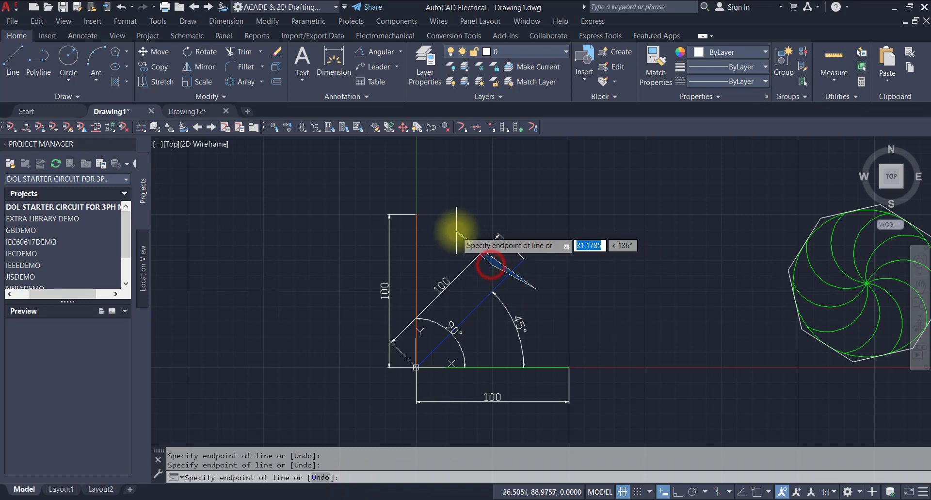
{"action": "left_click", "coordinate": [461, 208]}
{"action": "left_click", "coordinate": [516, 180]}
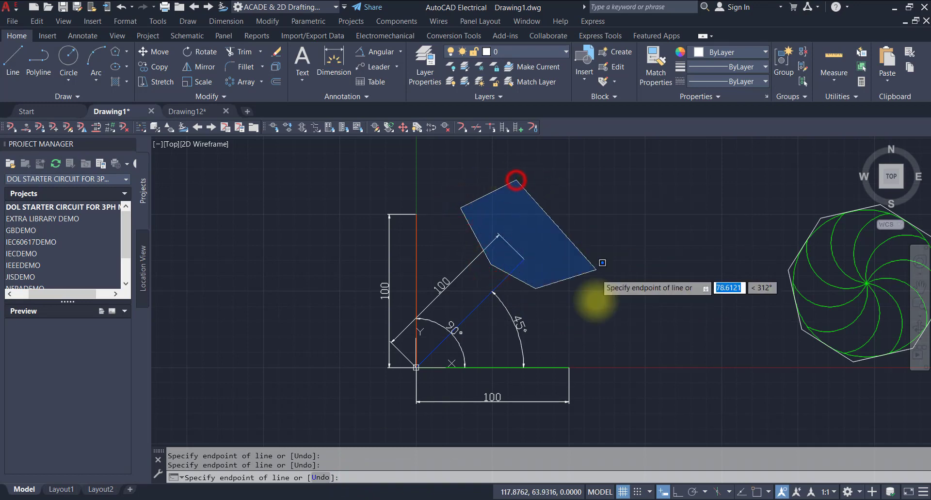
{"action": "left_click", "coordinate": [375, 406]}
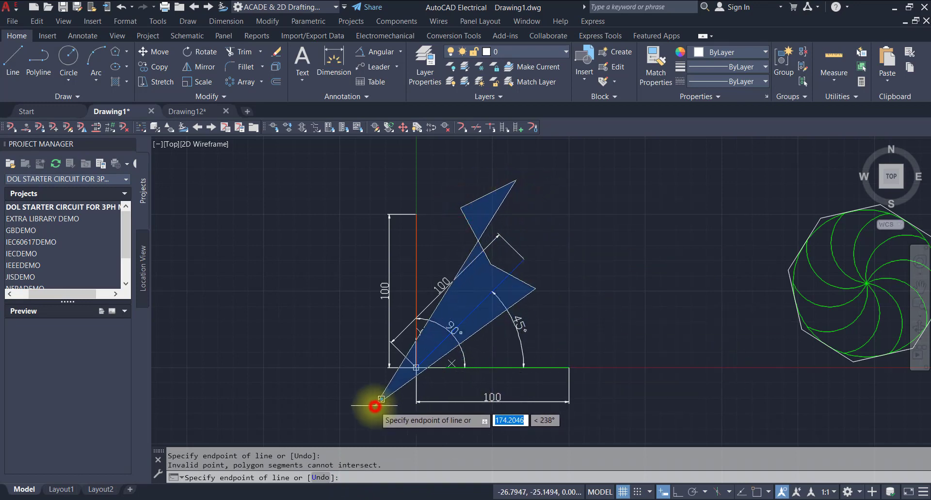
{"action": "left_click", "coordinate": [350, 371]}
{"action": "left_click", "coordinate": [359, 348]}
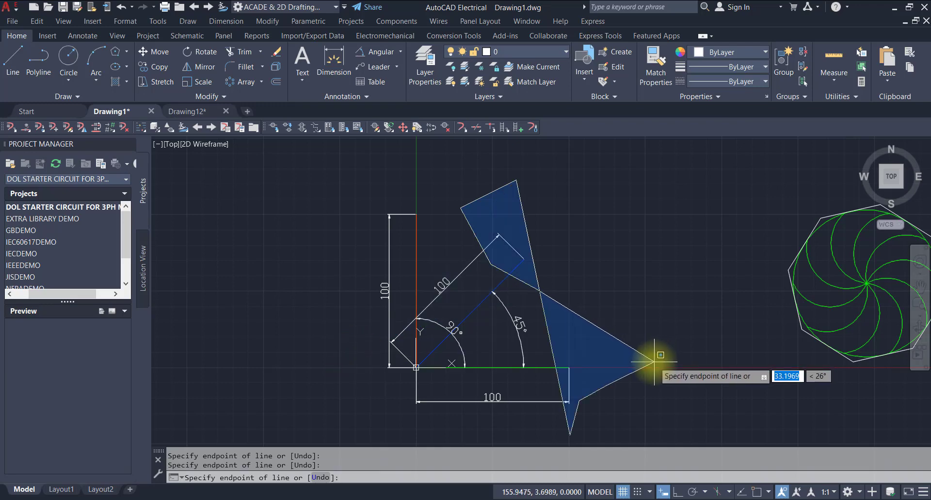
{"action": "key", "text": "Escape"}
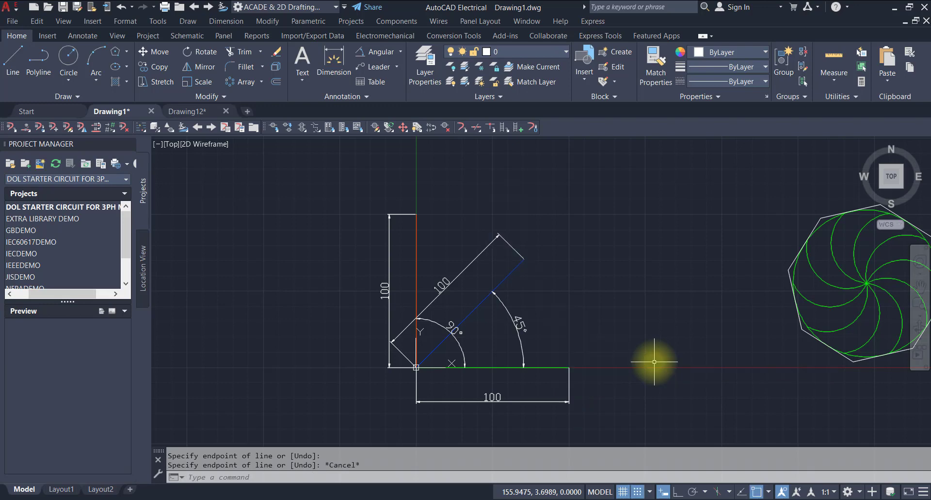
- Select the vertical and diagonal lines and their dimensions with a CPolygon crossing them, and clear the selection
{"action": "left_click", "coordinate": [552, 273]}
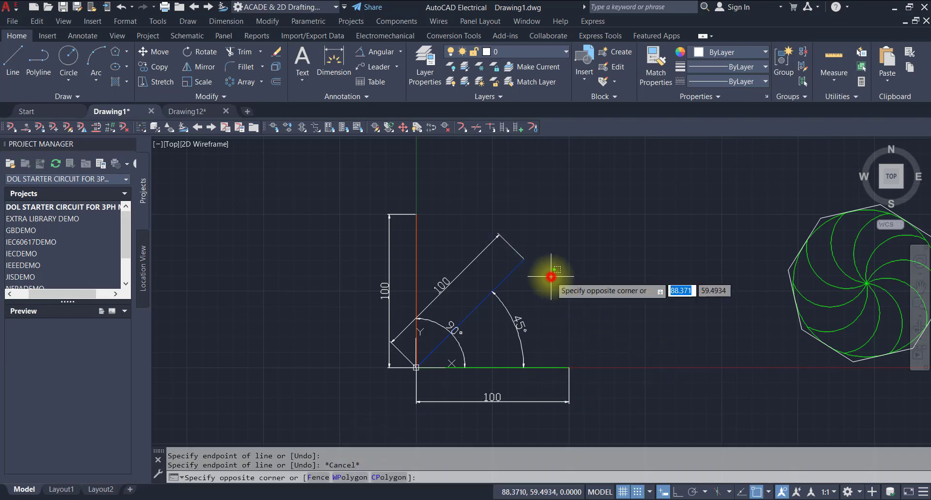
{"action": "left_click", "coordinate": [388, 476]}
{"action": "left_click", "coordinate": [504, 283]}
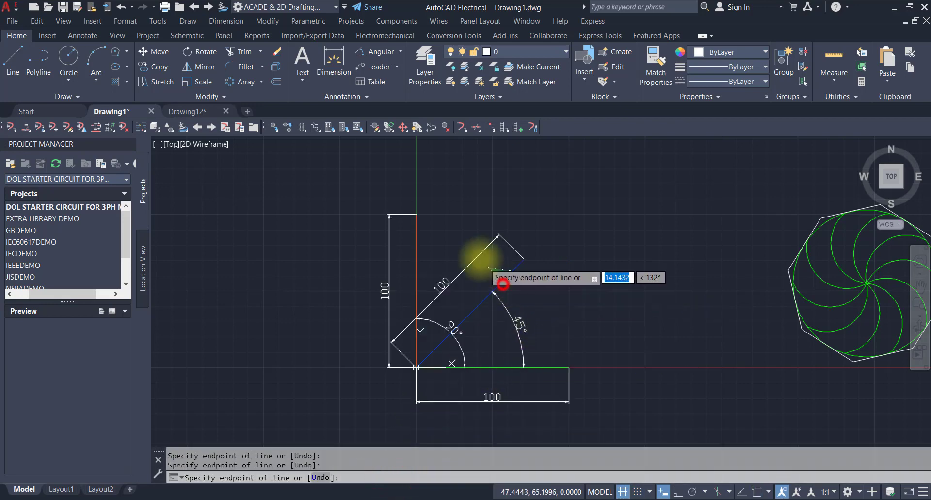
{"action": "left_click", "coordinate": [345, 220]}
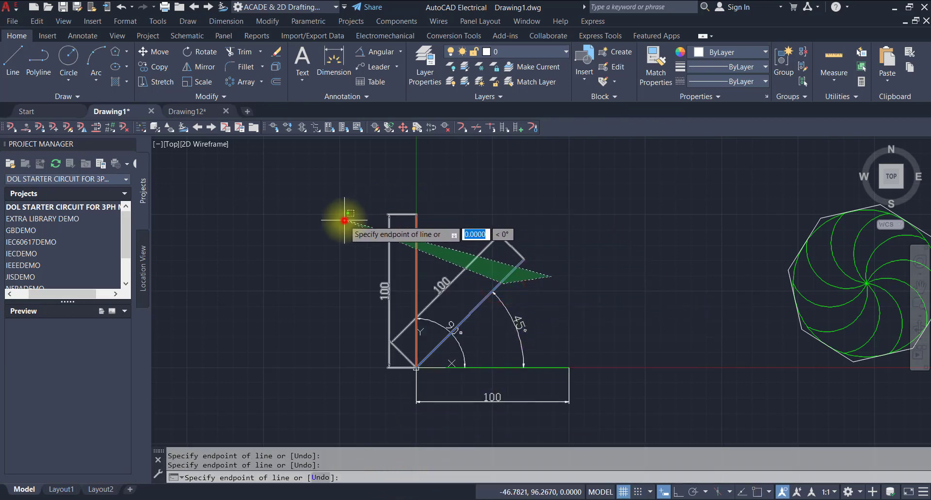
{"action": "left_click", "coordinate": [467, 188]}
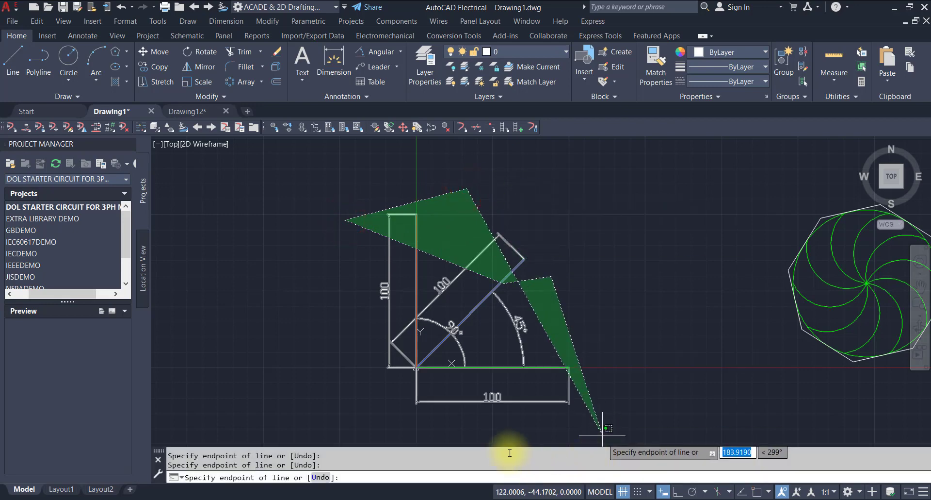
{"action": "left_click", "coordinate": [512, 420]}
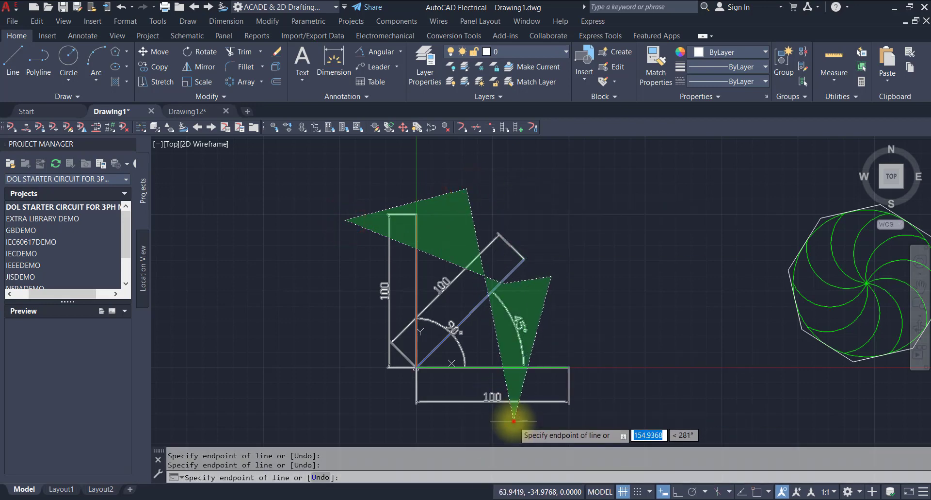
{"action": "left_click", "coordinate": [381, 415]}
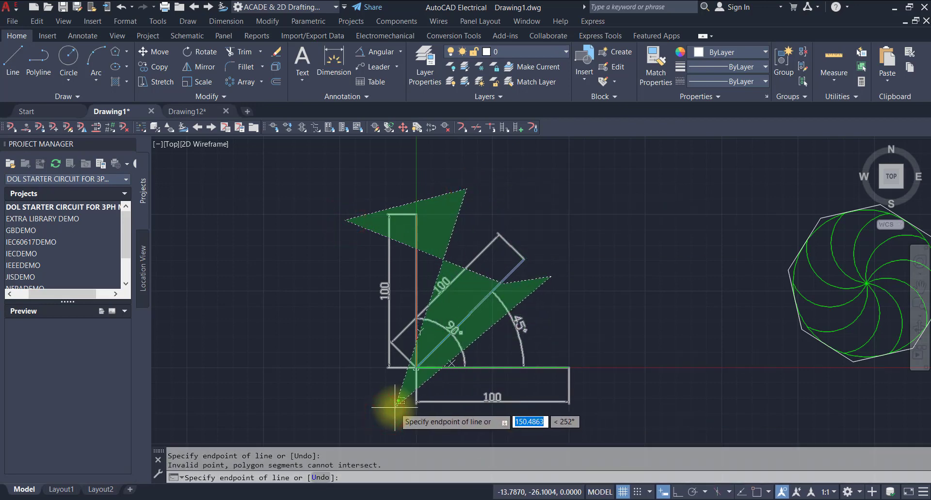
{"action": "left_click", "coordinate": [485, 424]}
{"action": "left_click", "coordinate": [562, 421]}
{"action": "left_click", "coordinate": [572, 276]}
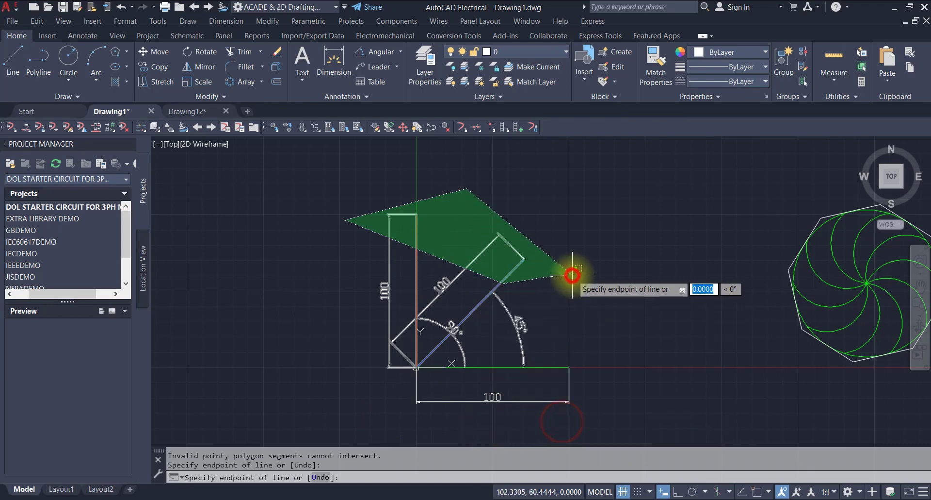
{"action": "key", "text": "Return"}
{"action": "key", "text": "Escape"}
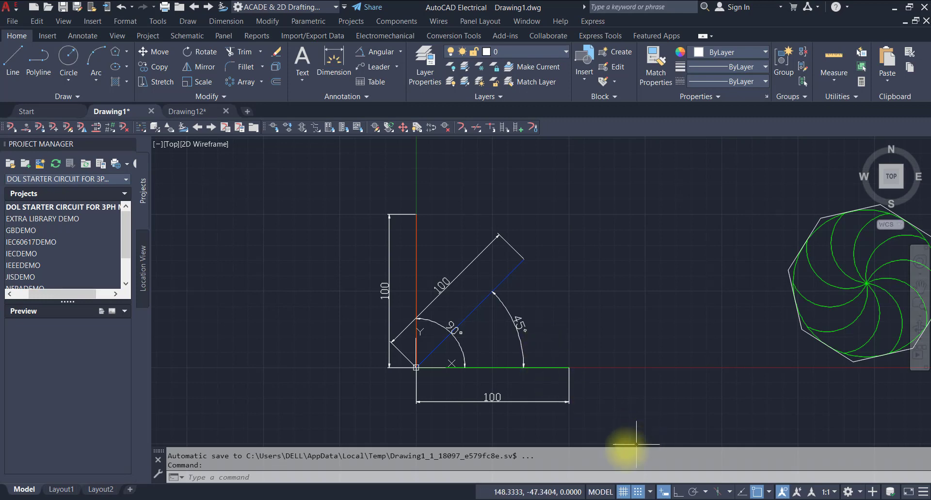
- Turn off snap mode and review the Object Snap modes in Drafting Settings, accepting them as set
{"action": "left_click", "coordinate": [639, 491]}
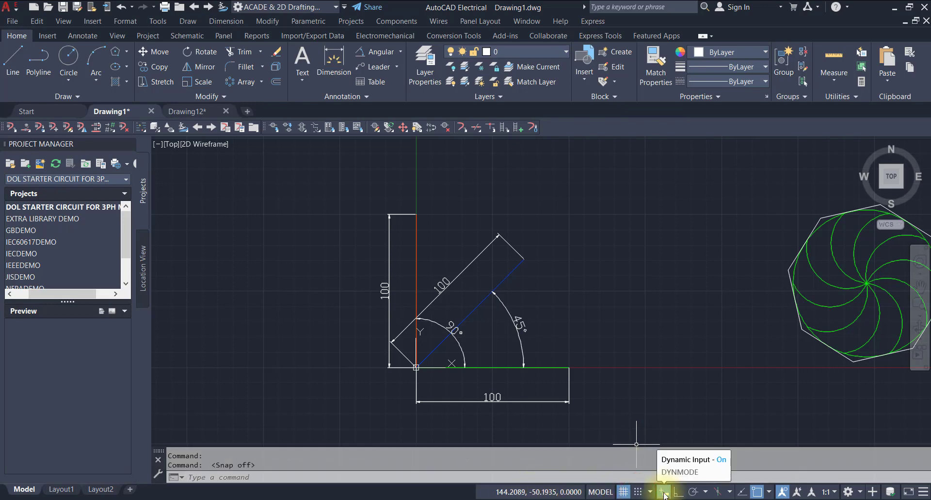
{"action": "left_click", "coordinate": [664, 492]}
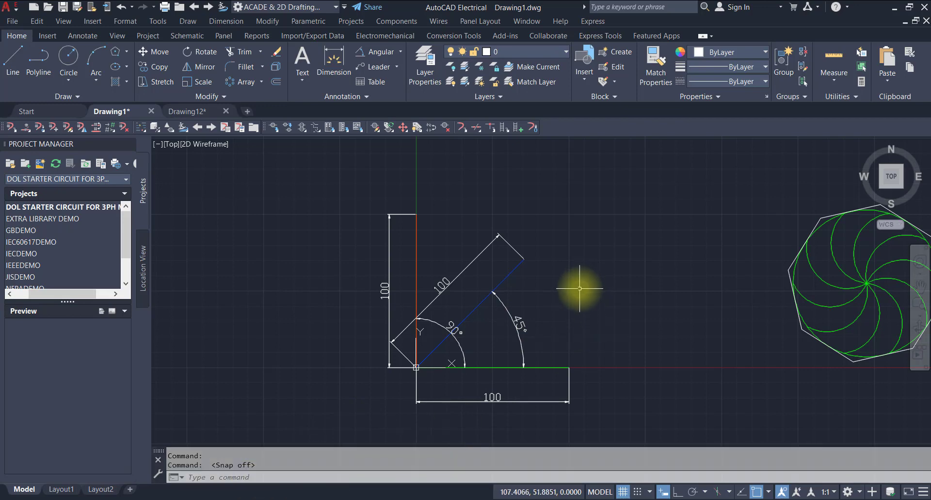
{"action": "left_click", "coordinate": [768, 492]}
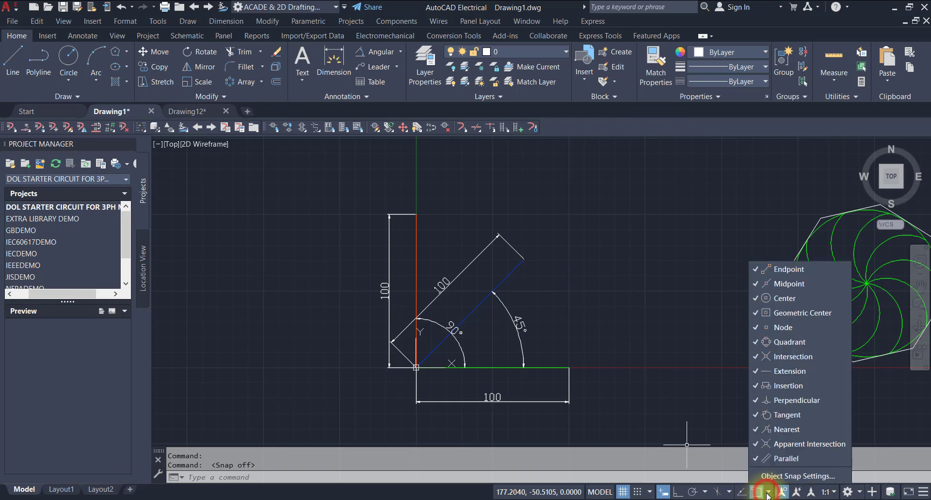
{"action": "left_click", "coordinate": [797, 476]}
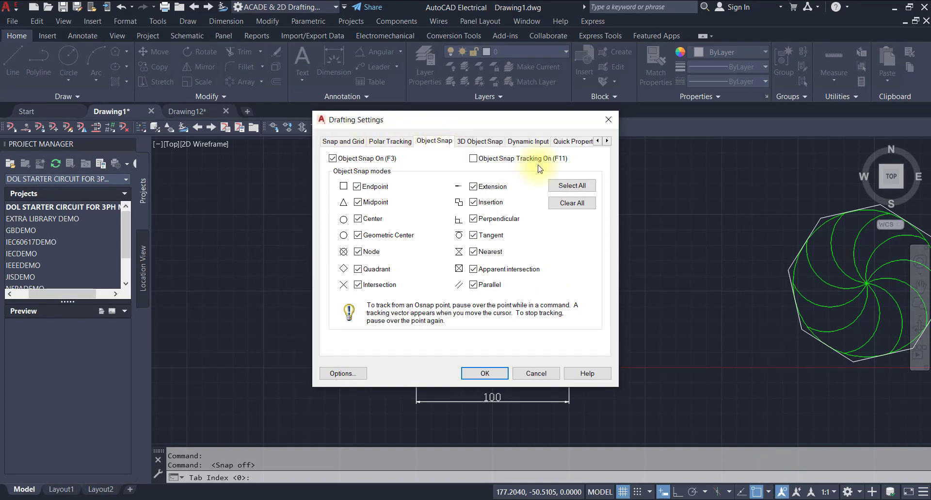
{"action": "left_click", "coordinate": [485, 373]}
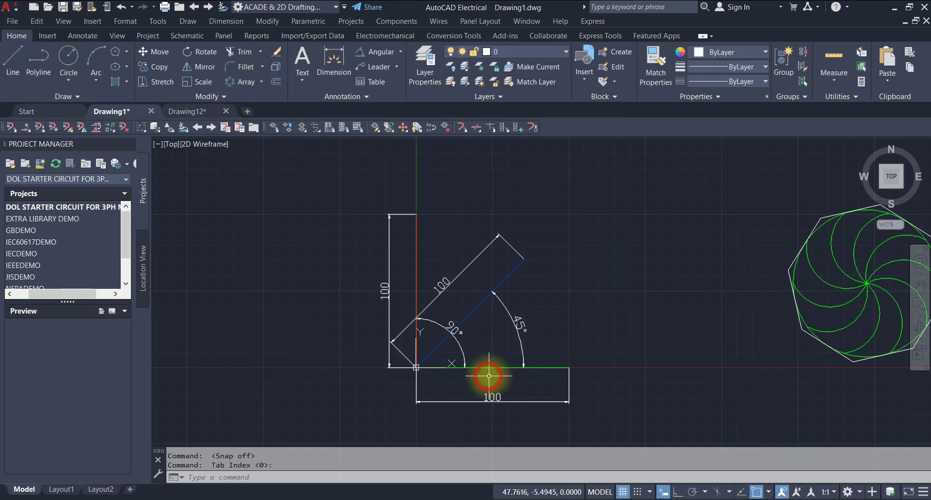
{"action": "scroll", "coordinate": [658, 289], "scroll_direction": "up", "scroll_amount": 4}
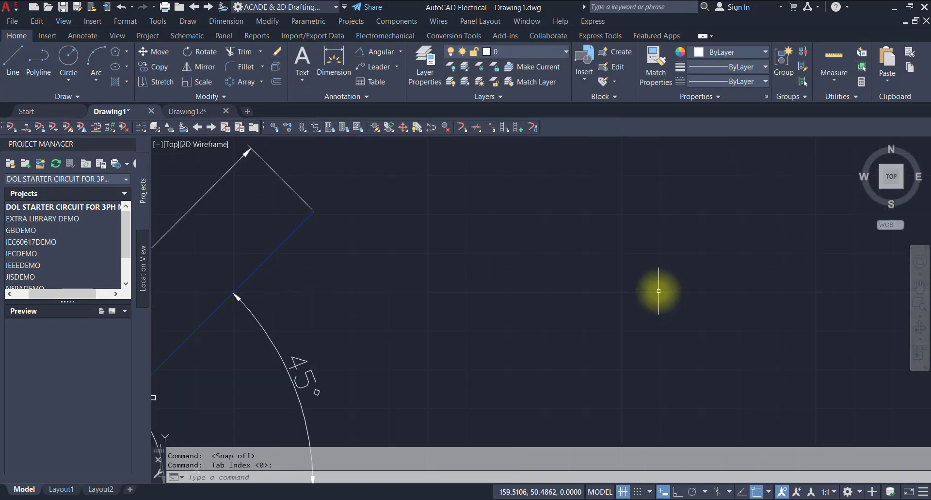
{"action": "scroll", "coordinate": [659, 293], "scroll_direction": "up", "scroll_amount": 3}
{"action": "scroll", "coordinate": [659, 293], "scroll_direction": "down", "scroll_amount": 8}
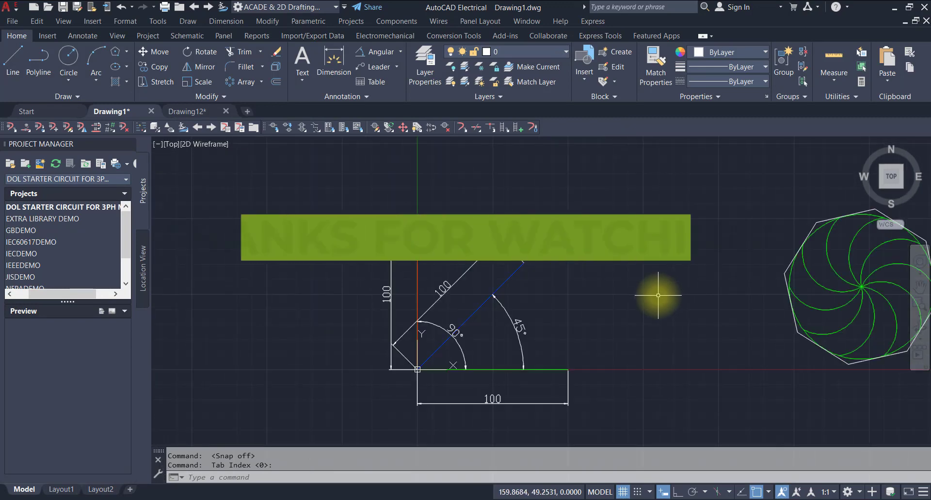
{"action": "scroll", "coordinate": [657, 295], "scroll_direction": "down", "scroll_amount": 4}
{"action": "scroll", "coordinate": [765, 292], "scroll_direction": "up", "scroll_amount": 6}
{"action": "scroll", "coordinate": [672, 194], "scroll_direction": "down", "scroll_amount": 2}
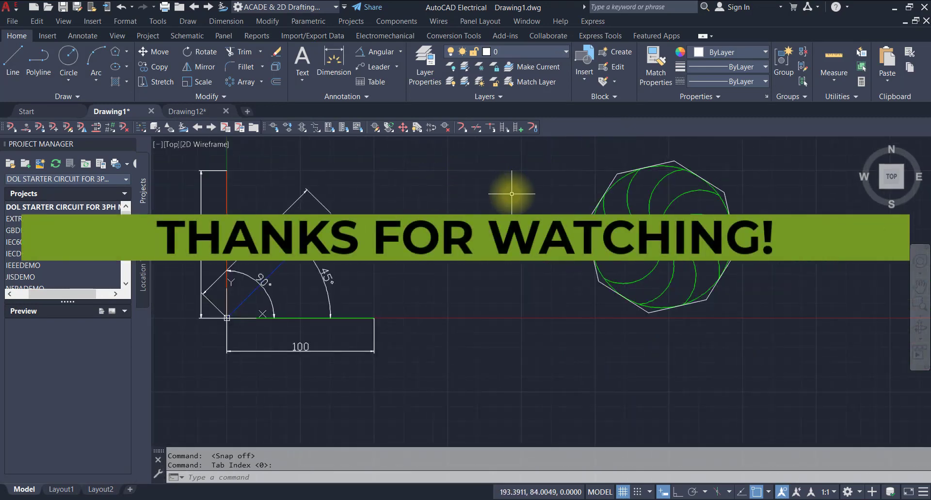